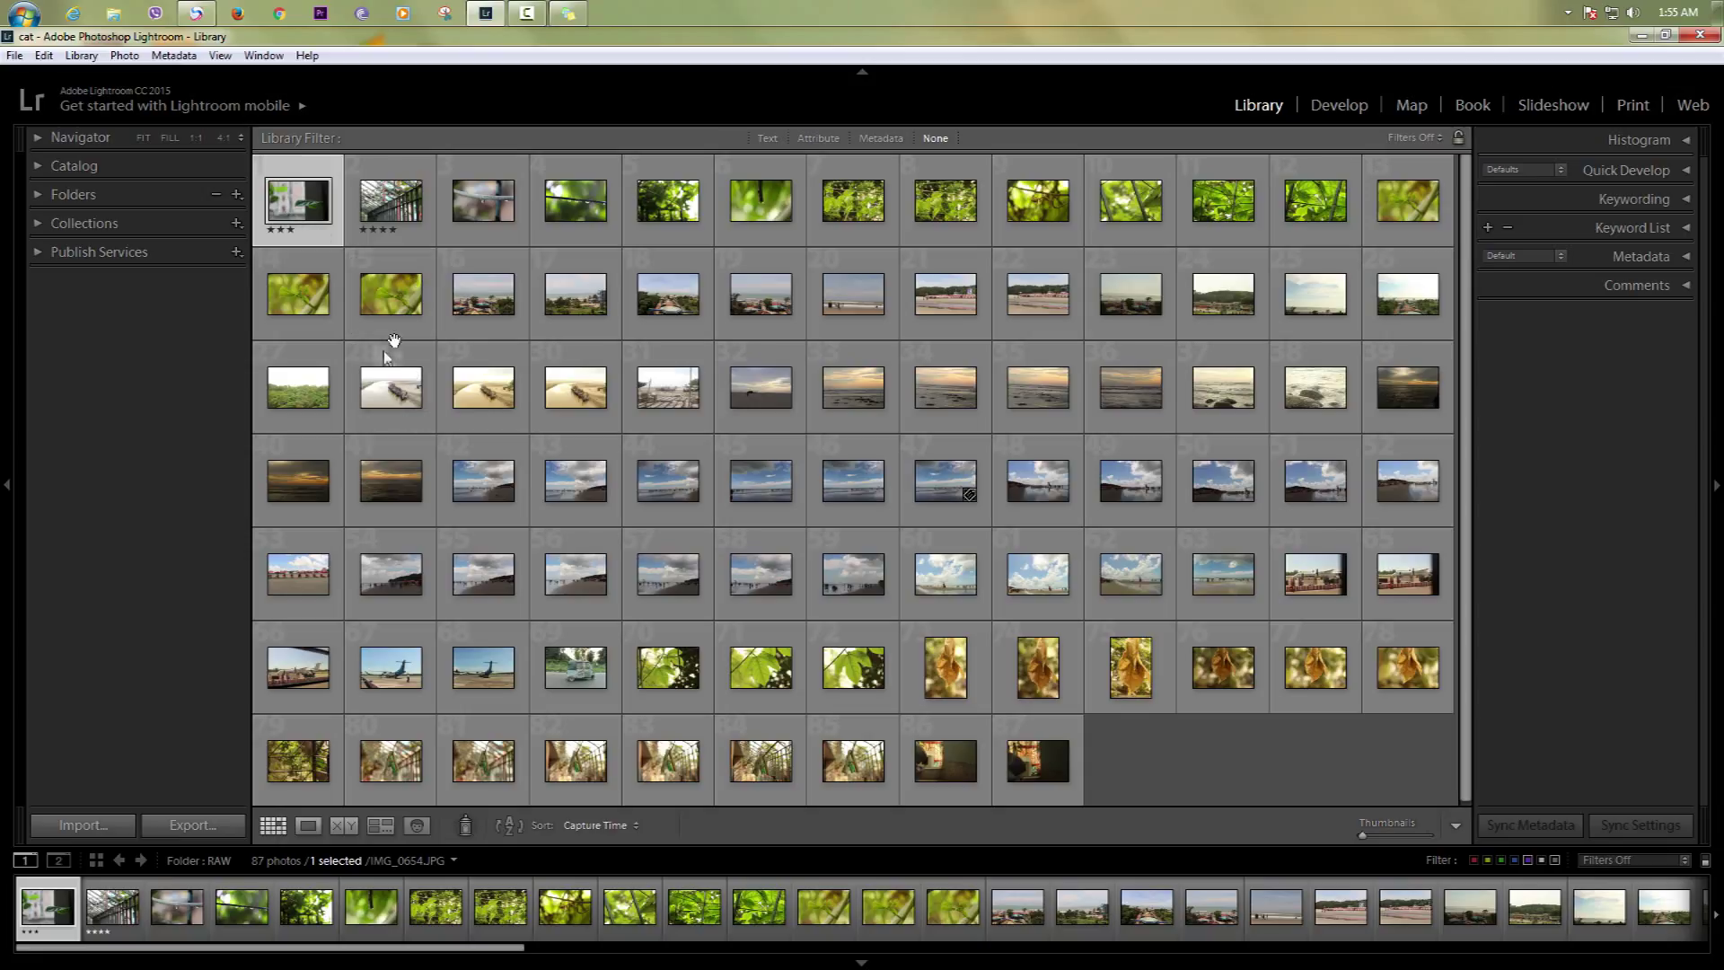
Step: View the selected photo large in Loupe, then return to the thumbnail grid
key("space")
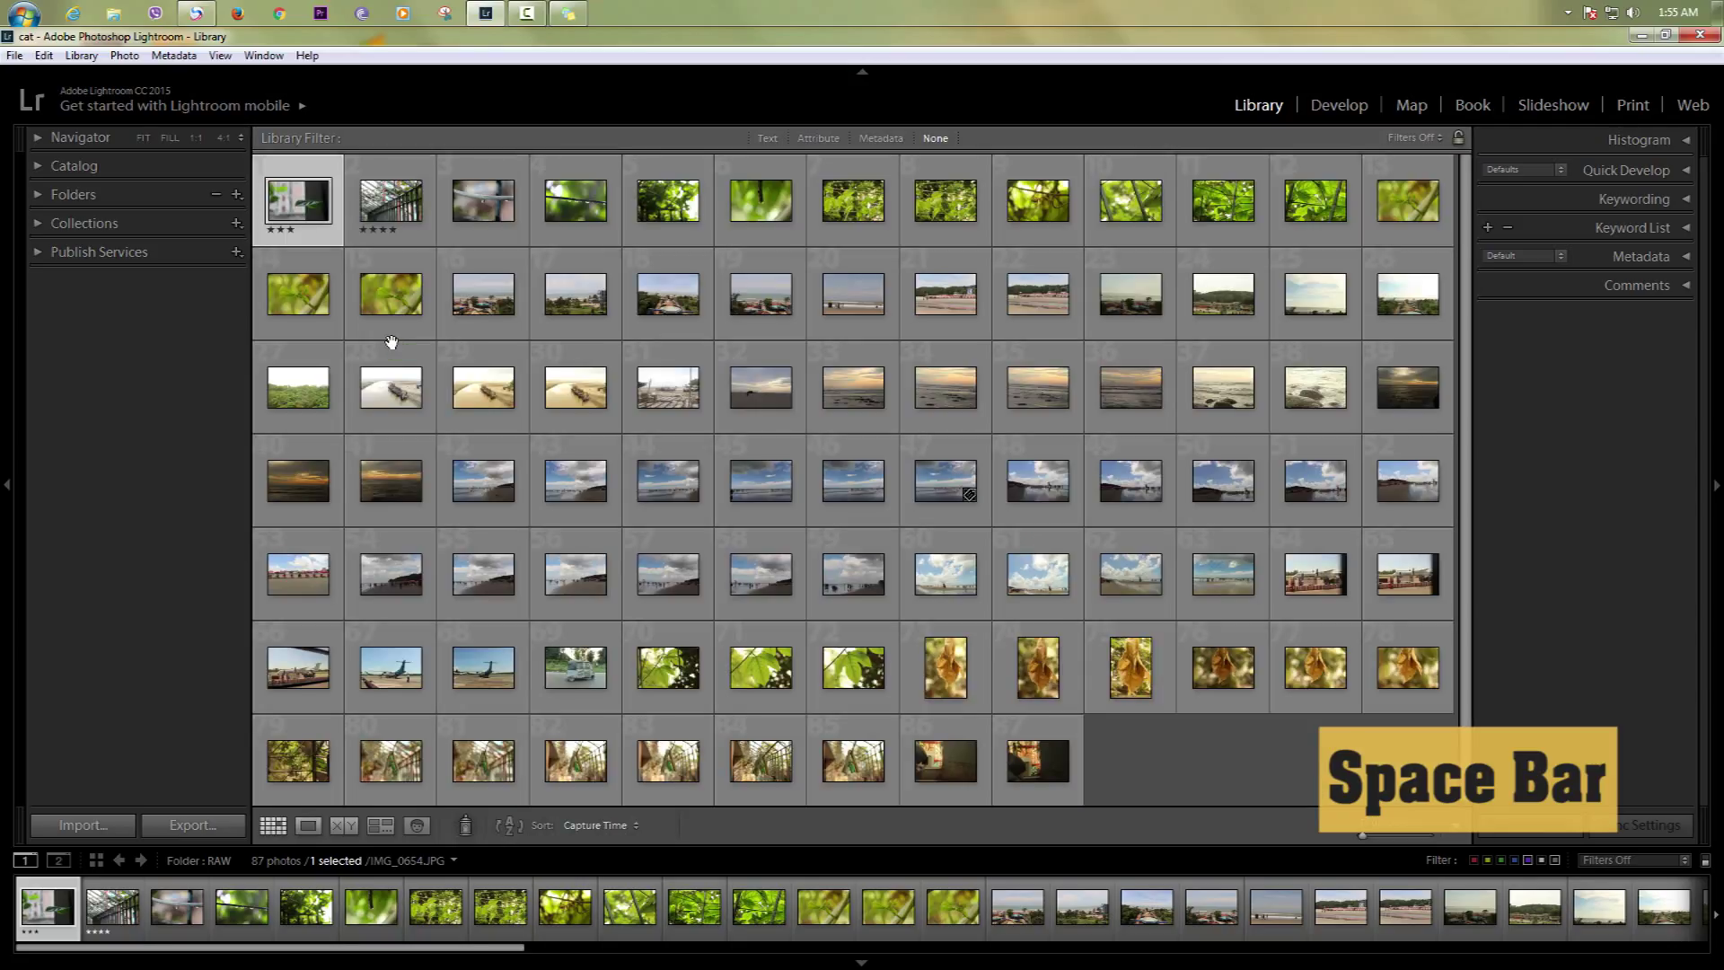
key("space")
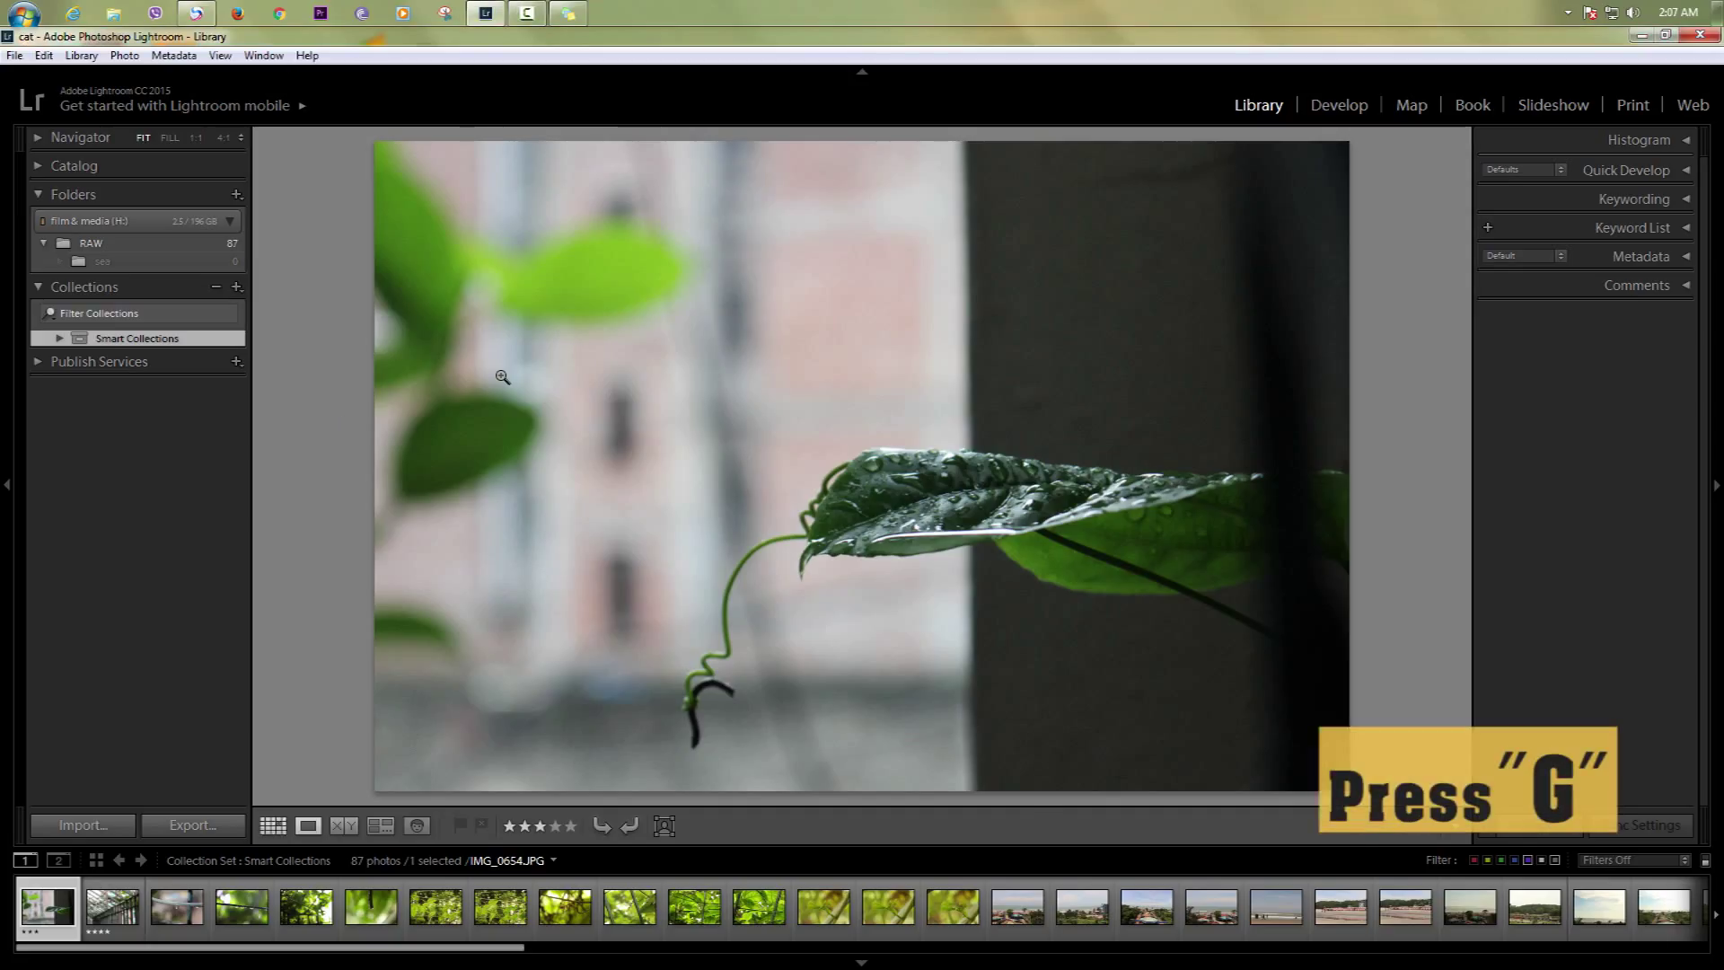
key("g")
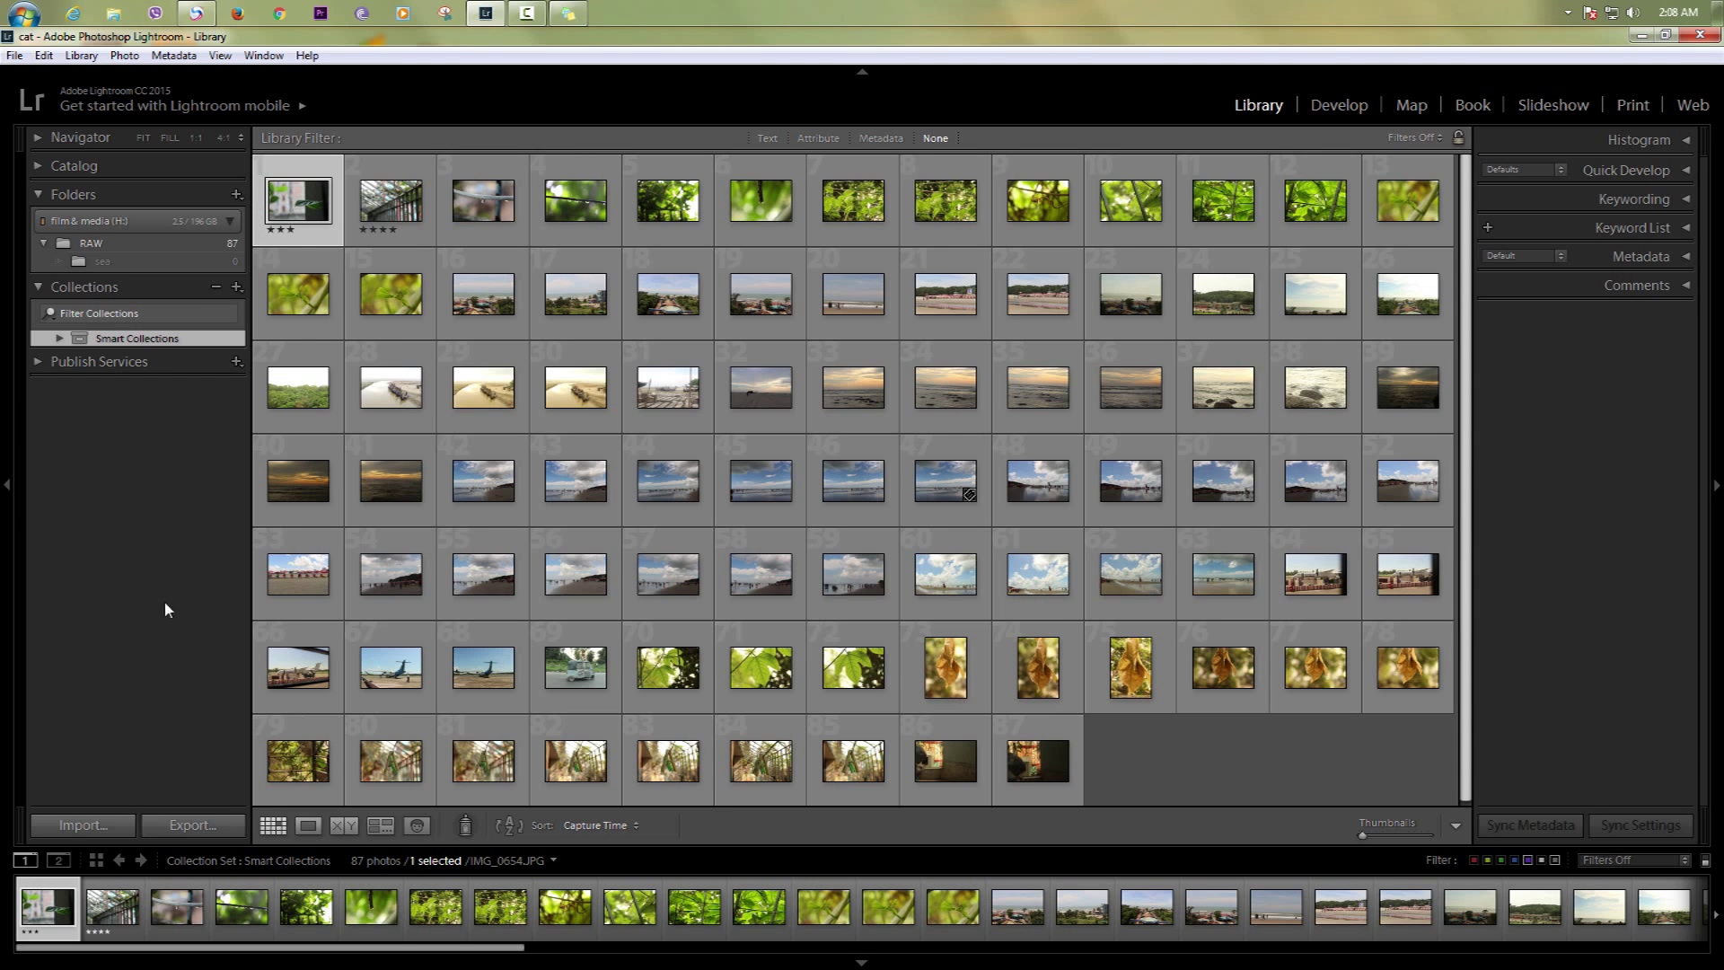
mouse_move(298, 239)
mouse_move(298, 202)
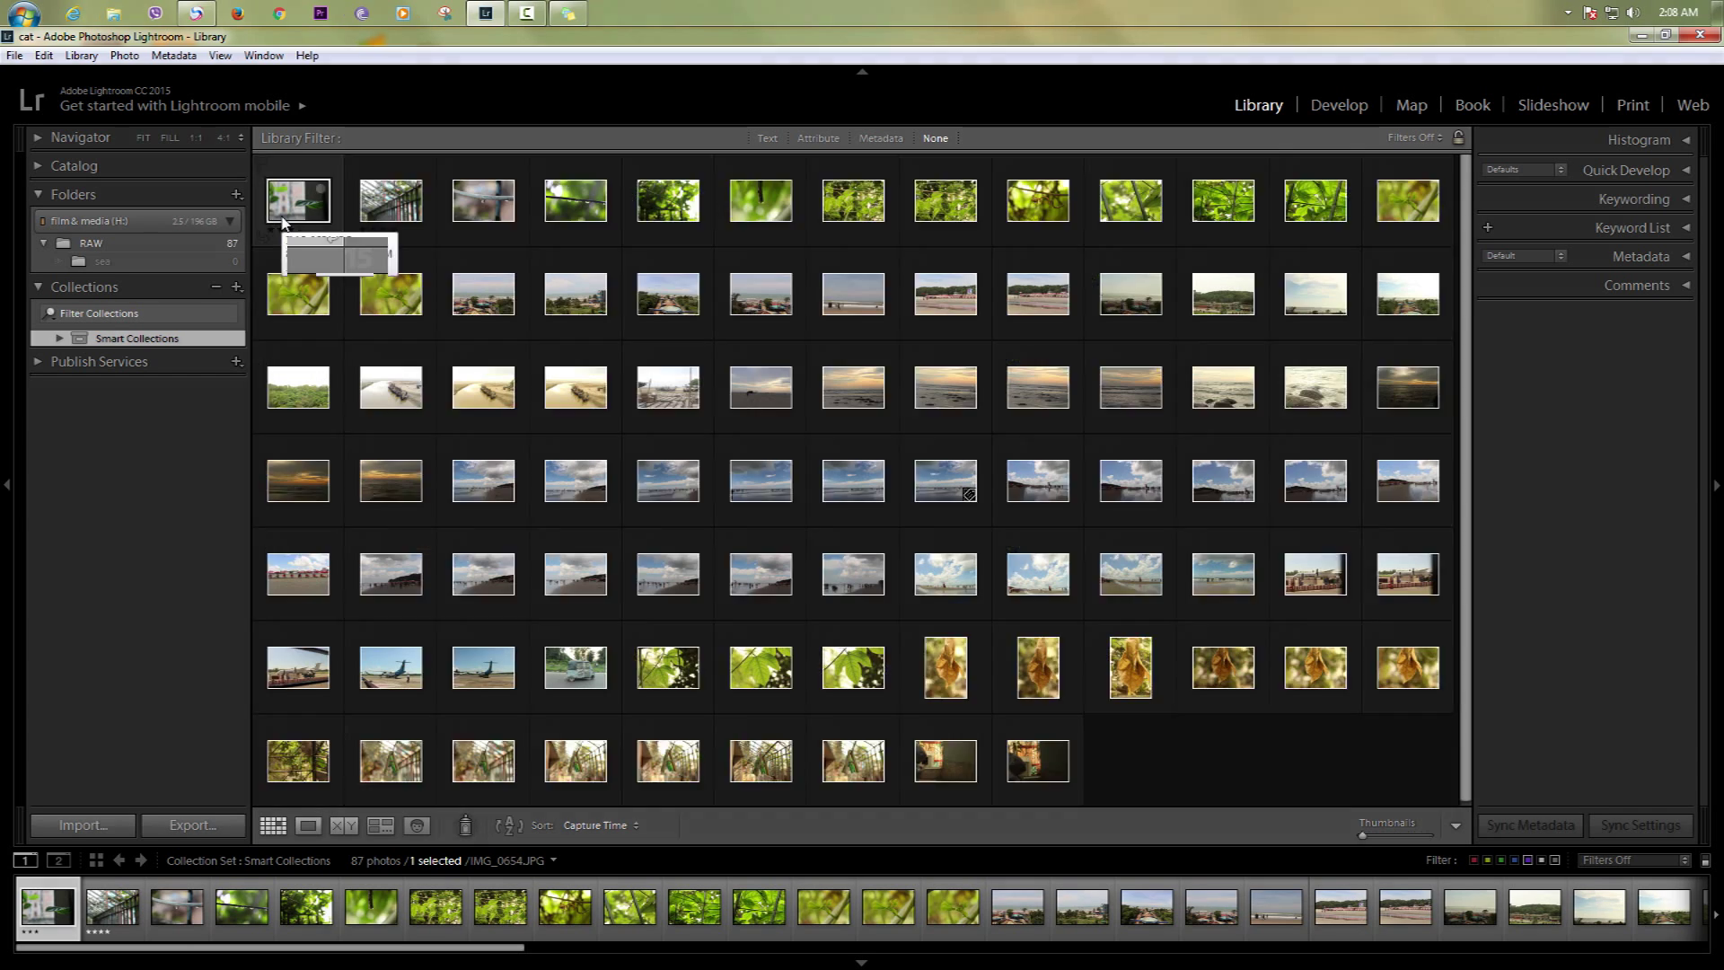
Step: Dim, then black out the interface with lights-out, view the photo, and restore the grid
key("l")
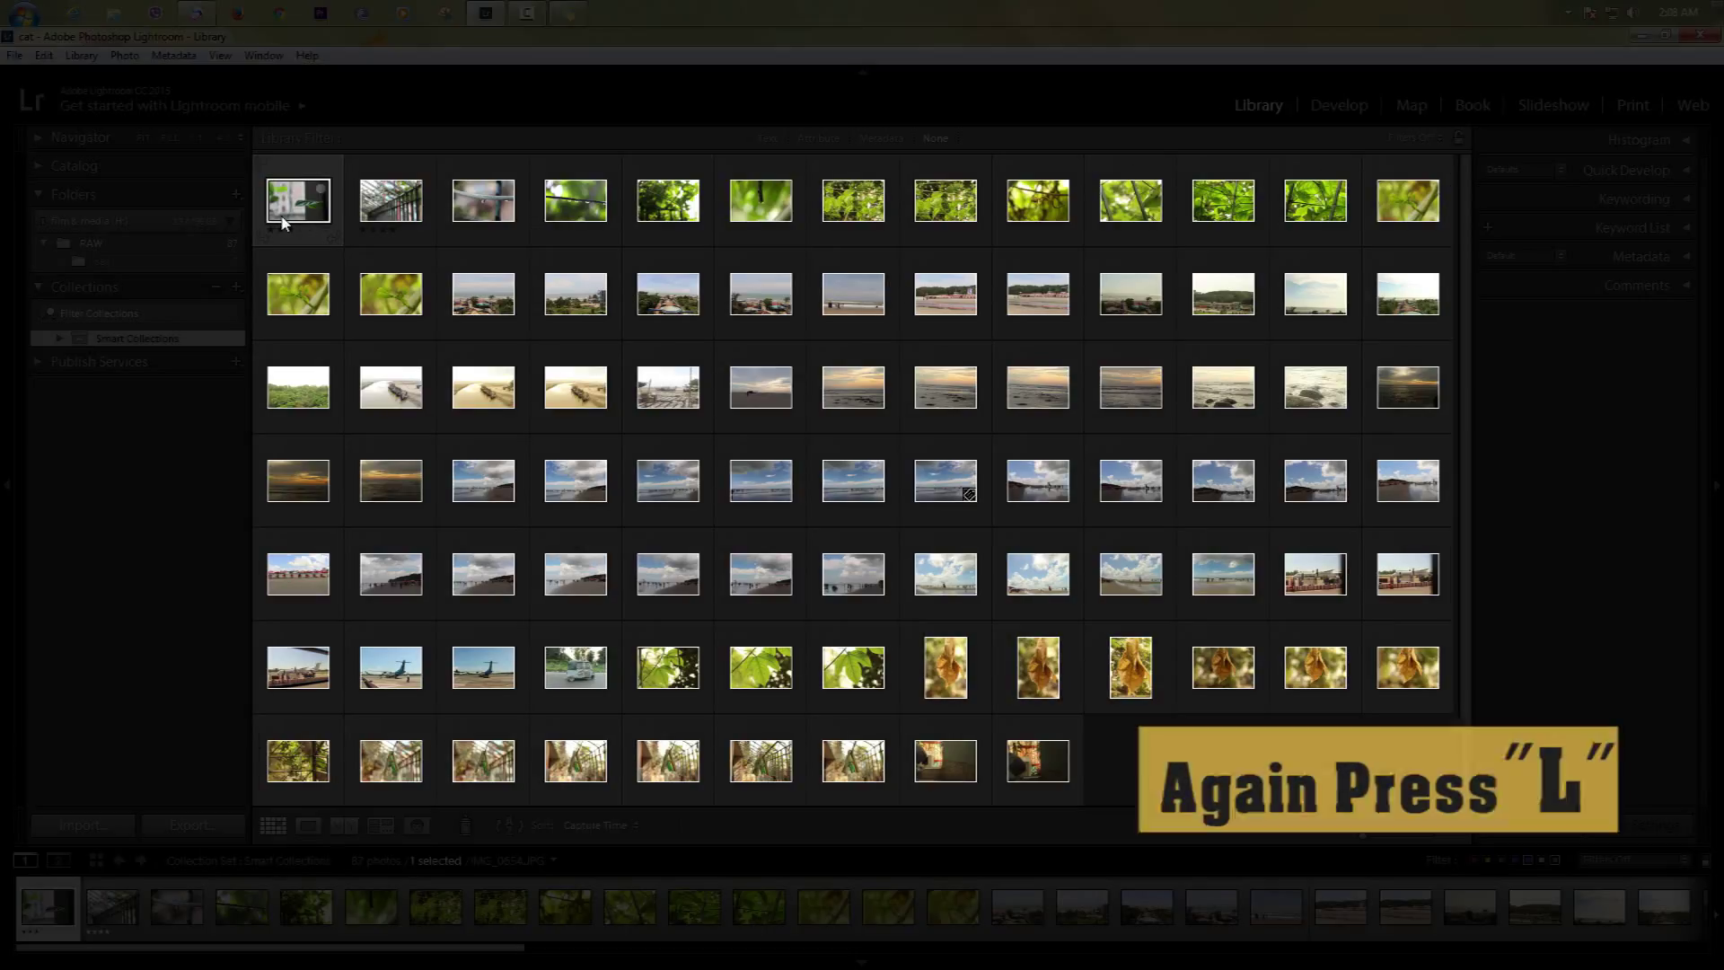
key("l")
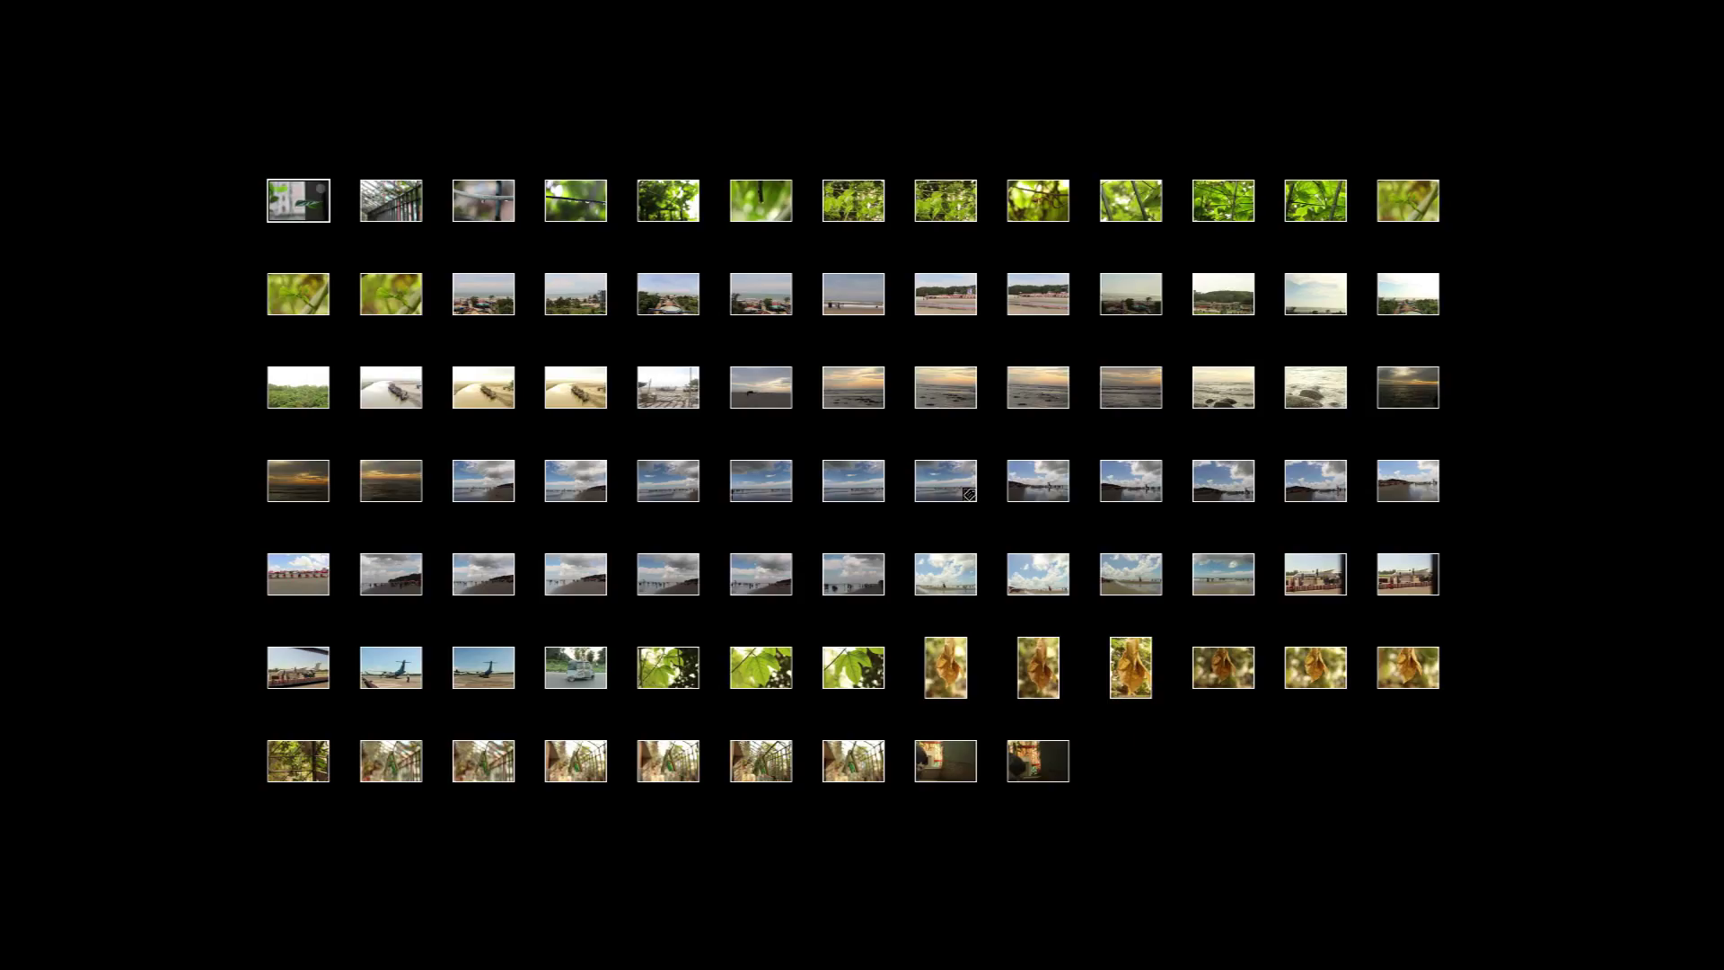
key("space")
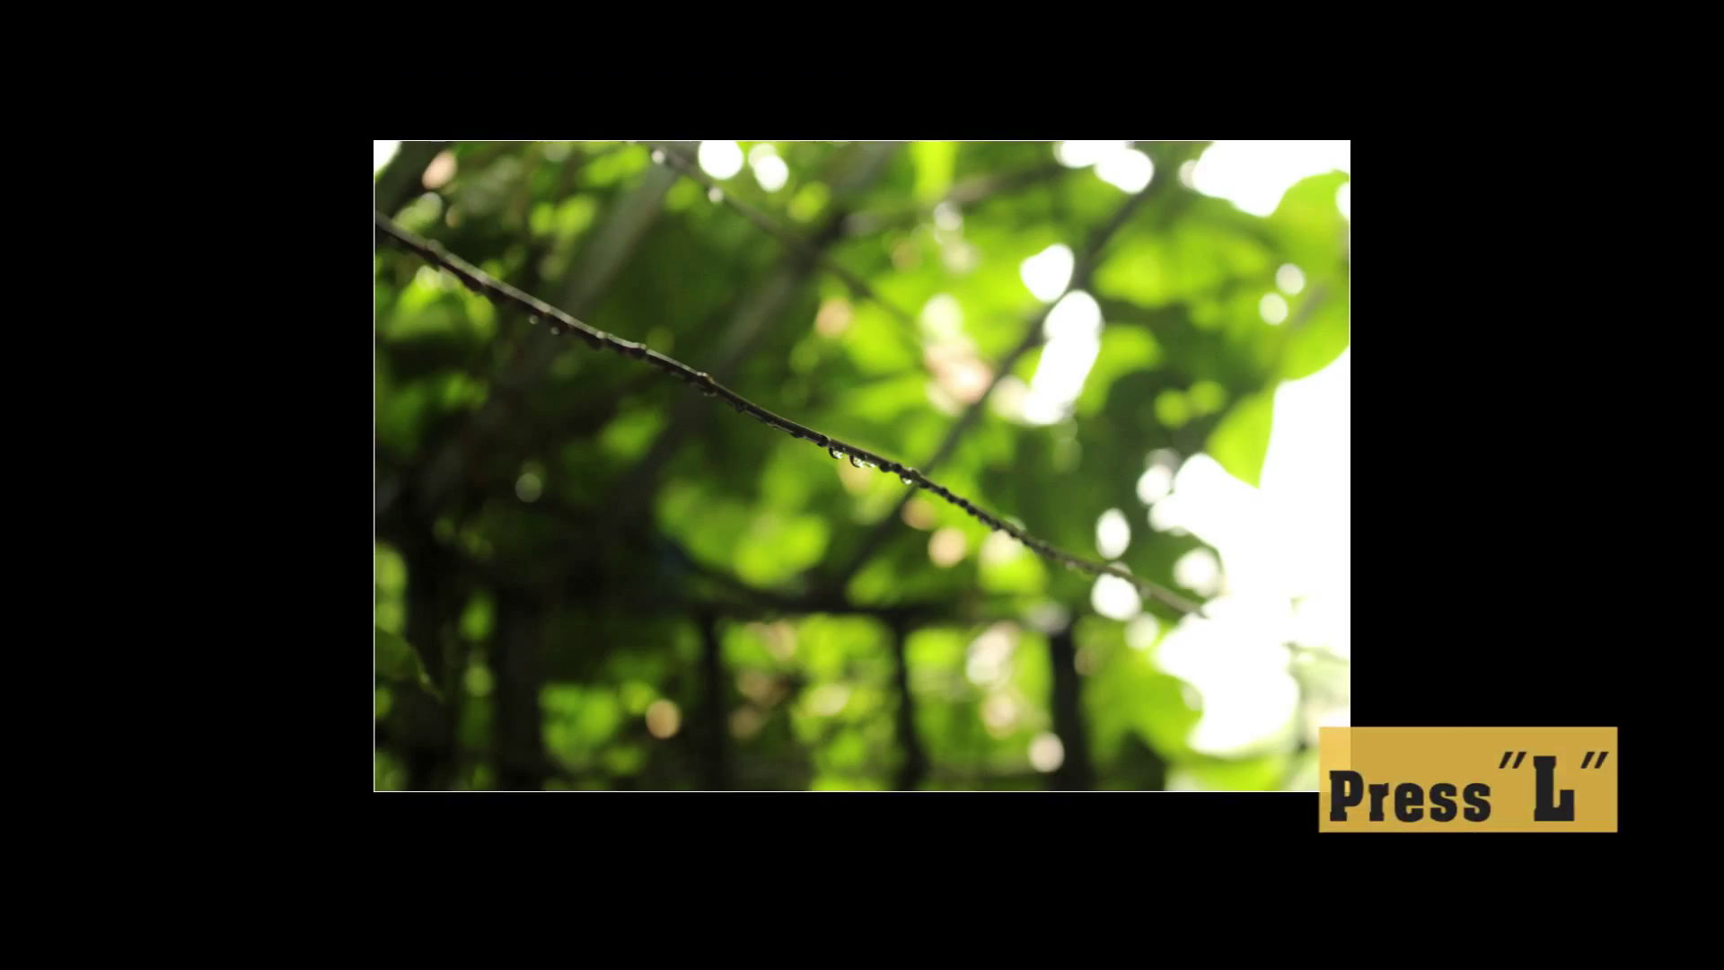
key("l")
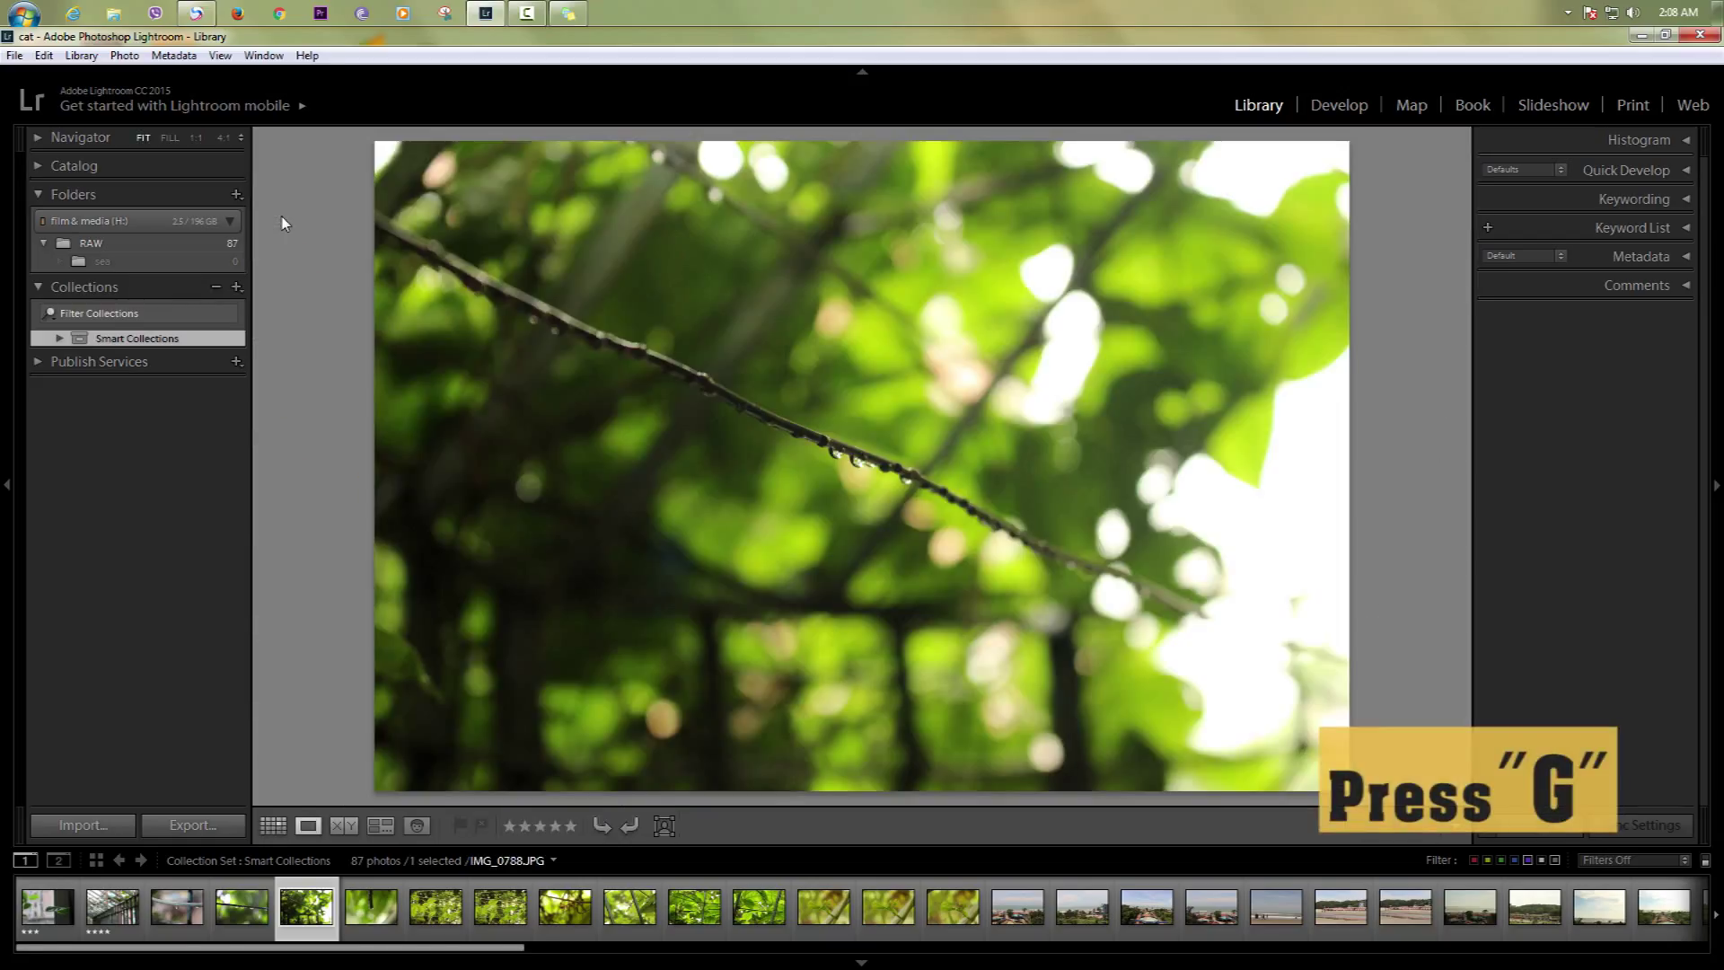
key("g")
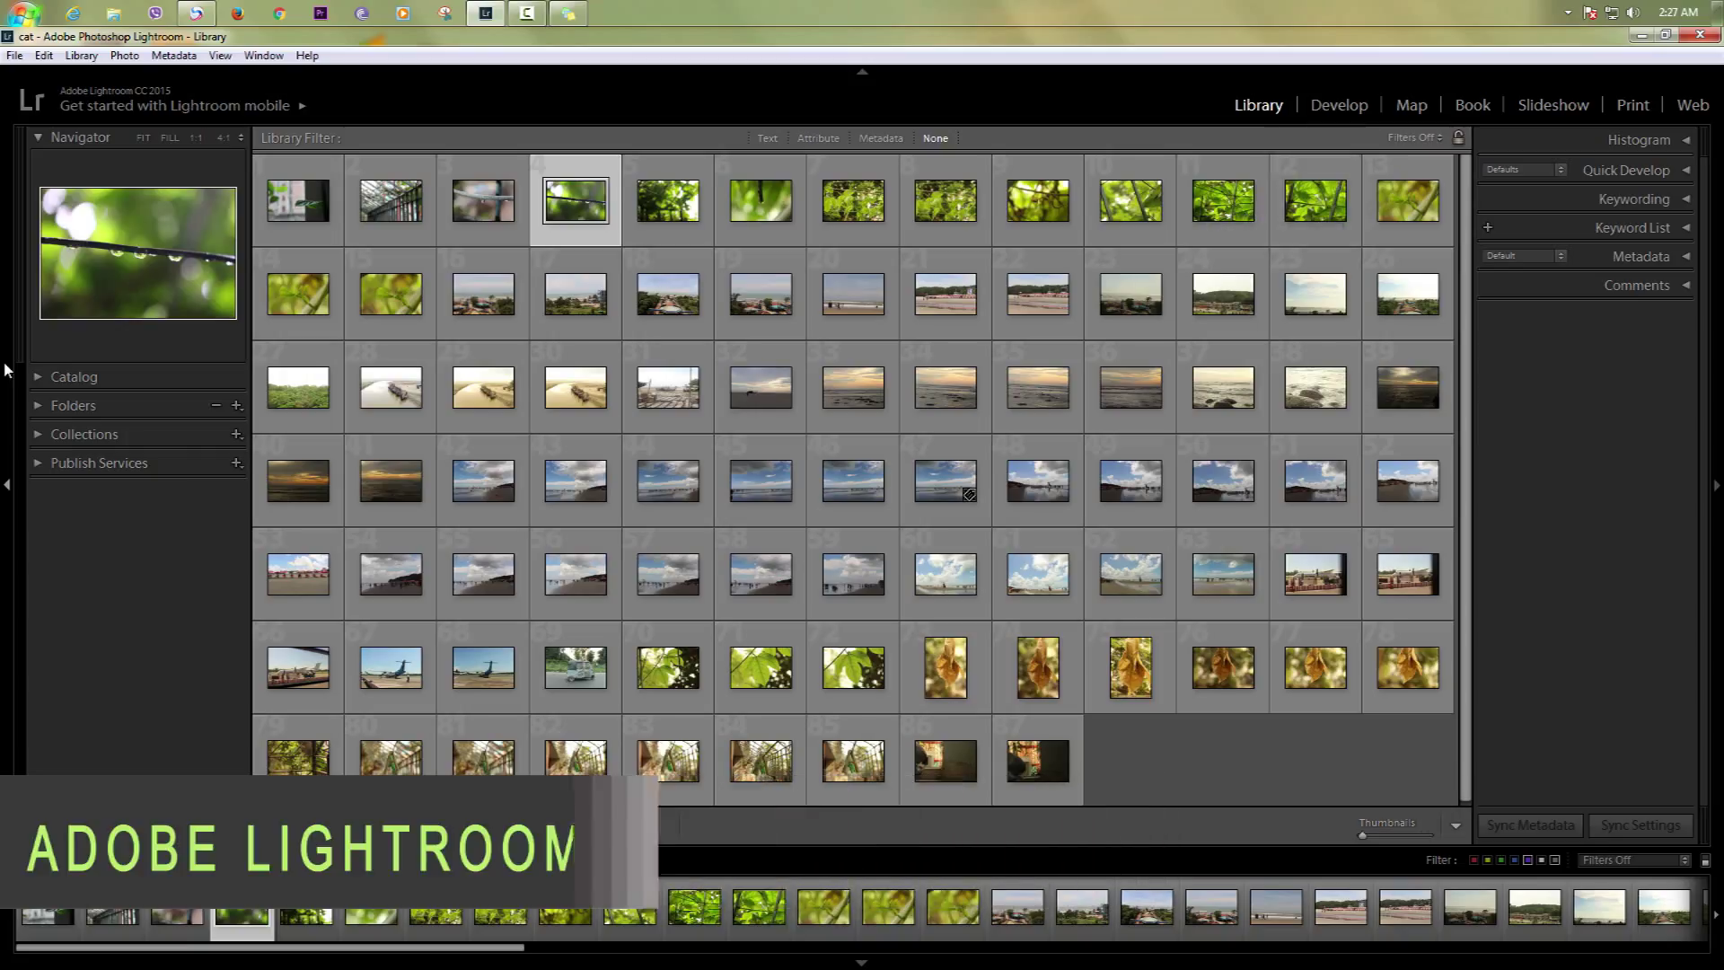
Step: Select the green leaf photo IMG_0923 and view it at 1:1
left_click(1389, 216)
key("Left")
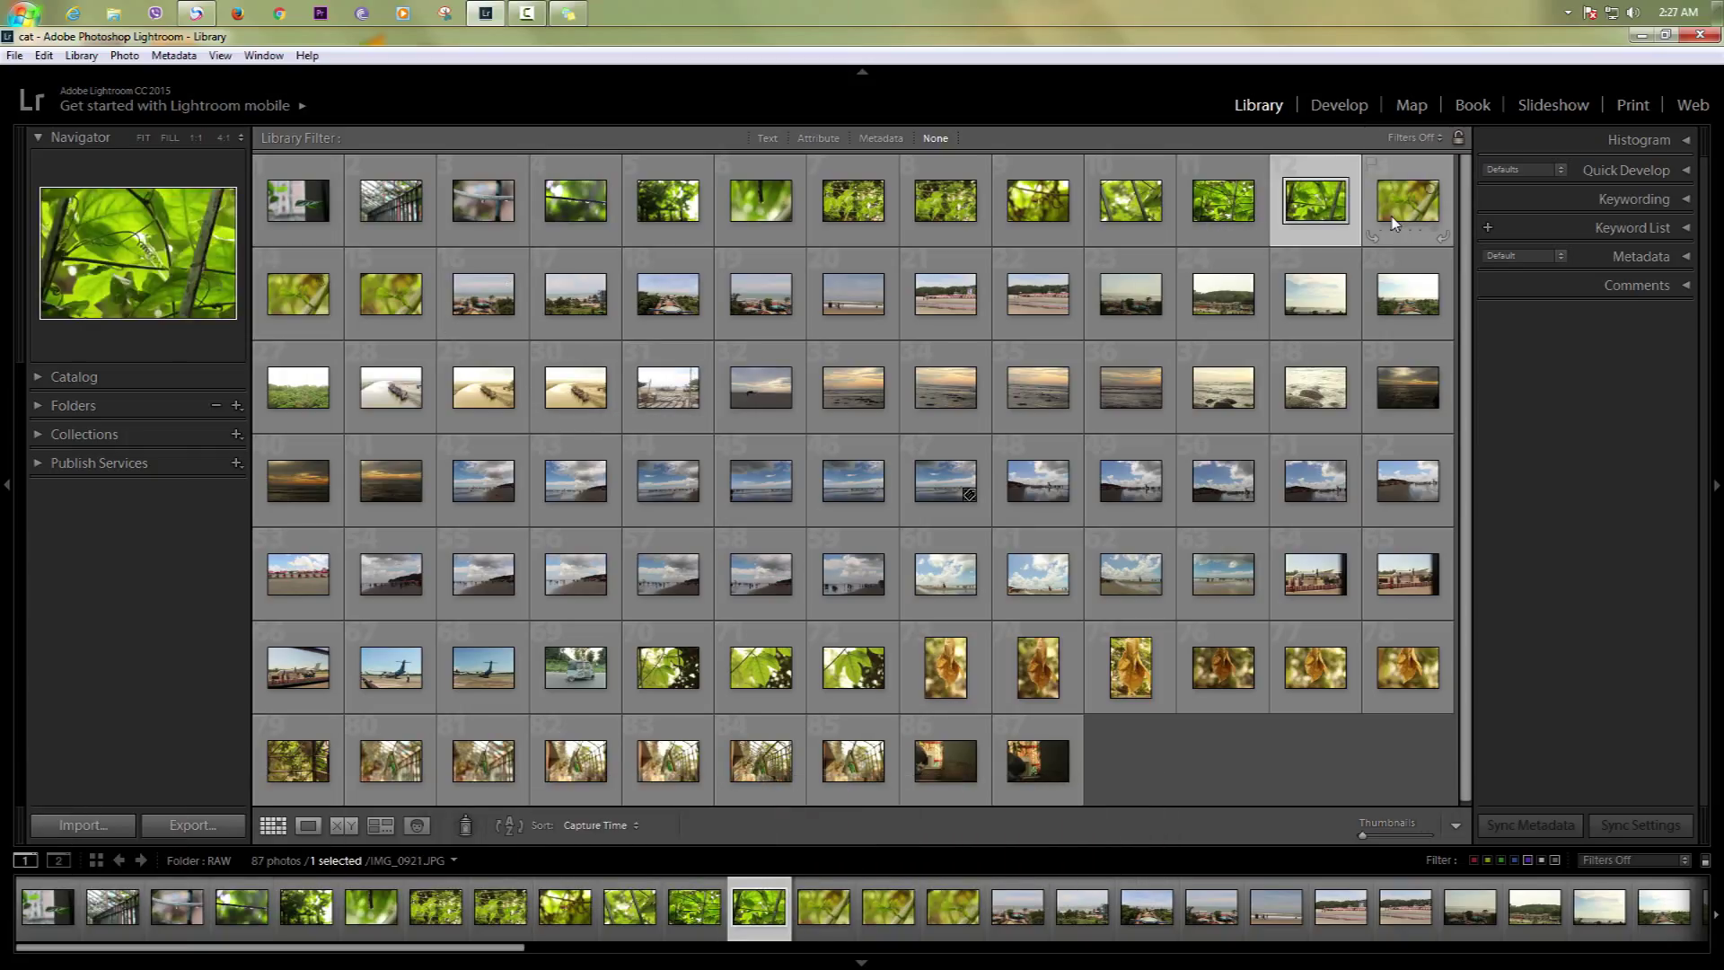
key("Right")
key("Right")
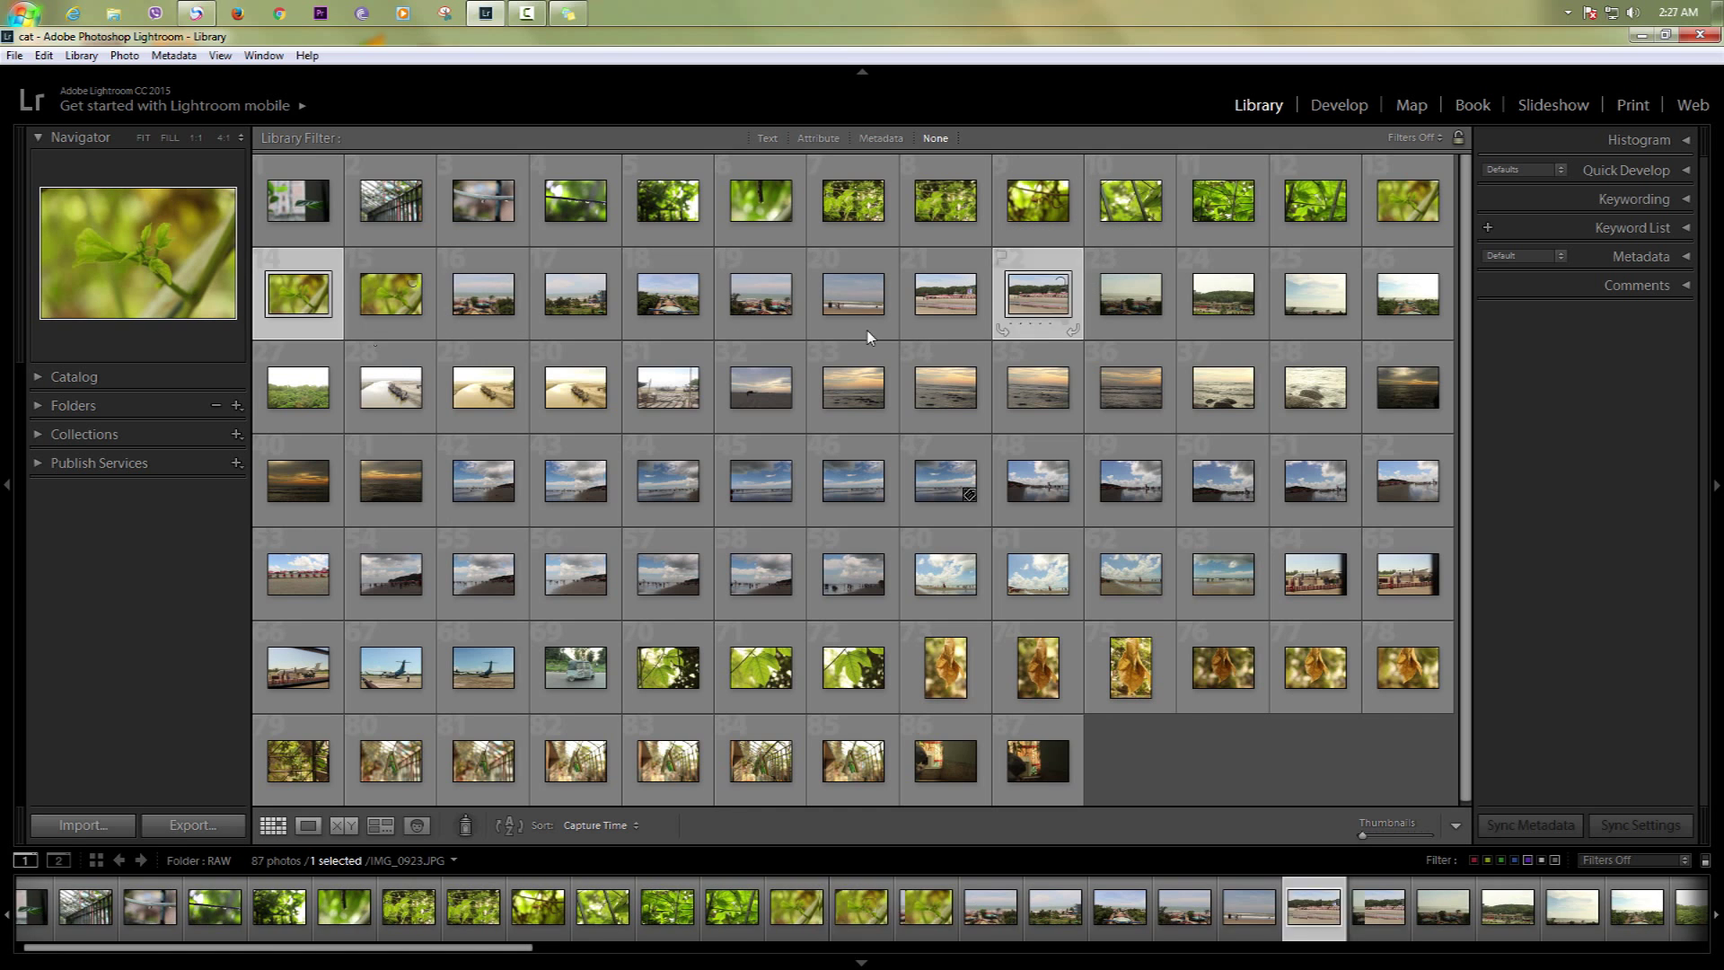
left_click(283, 292)
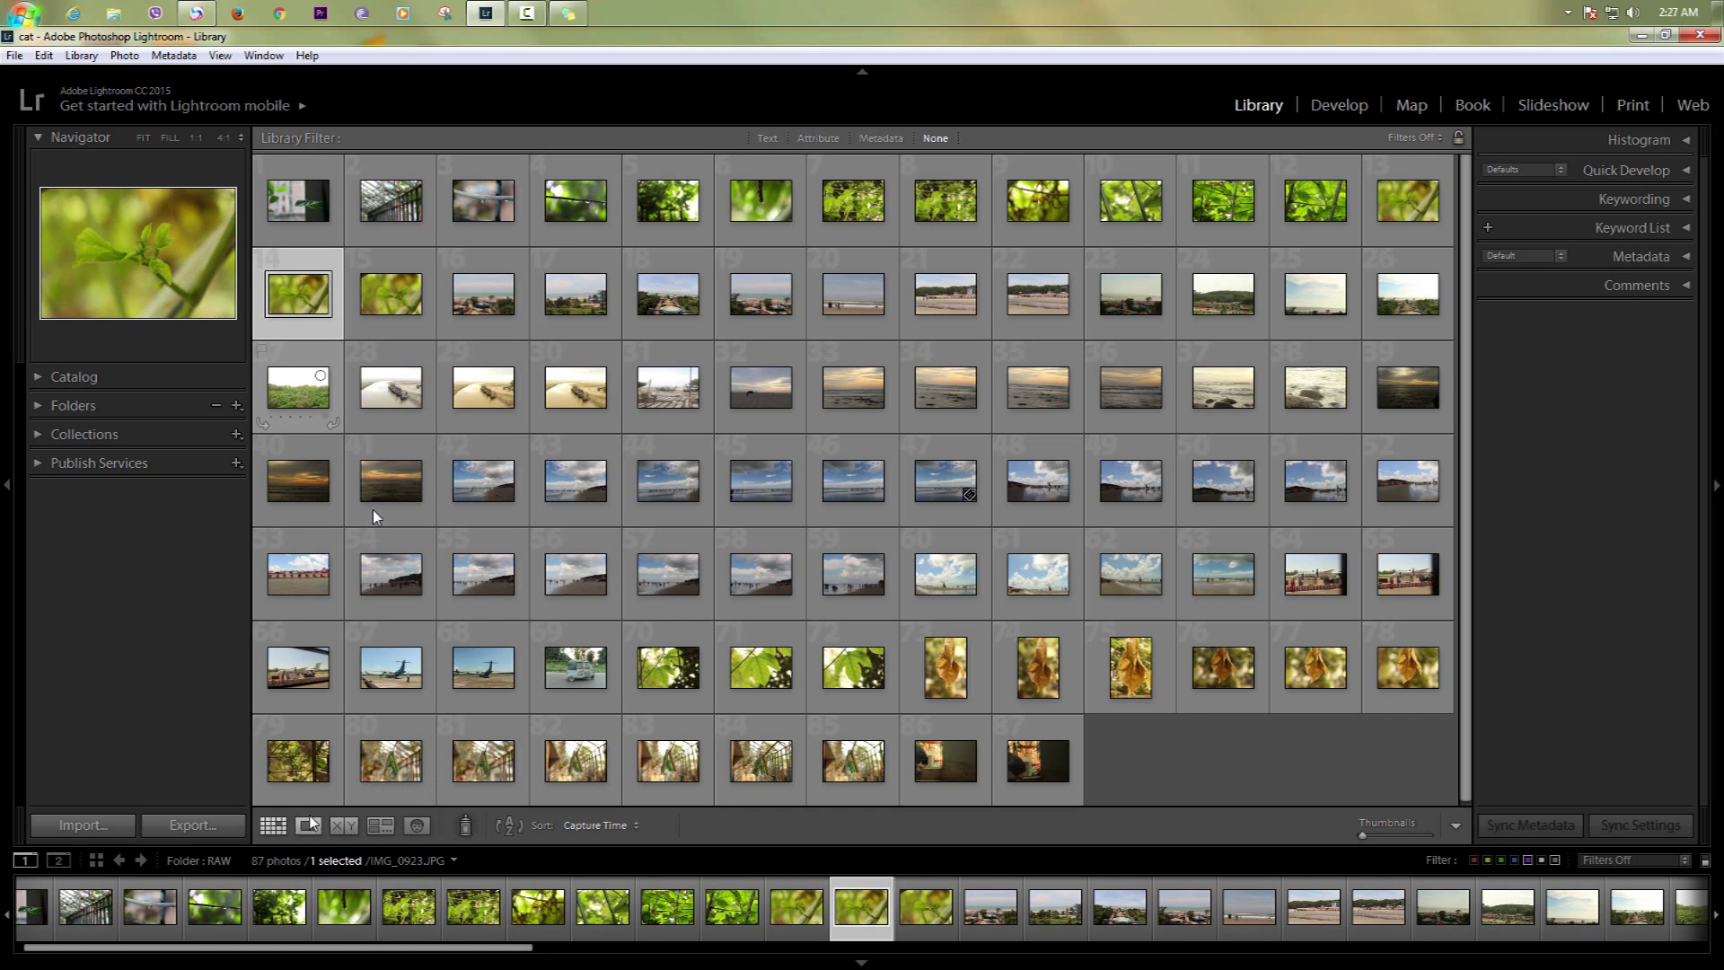
key("z")
Step: Pan the magnified view across the plant to the stem and leaves
key("g")
left_click(108, 253)
left_click_drag(108, 252, 206, 260)
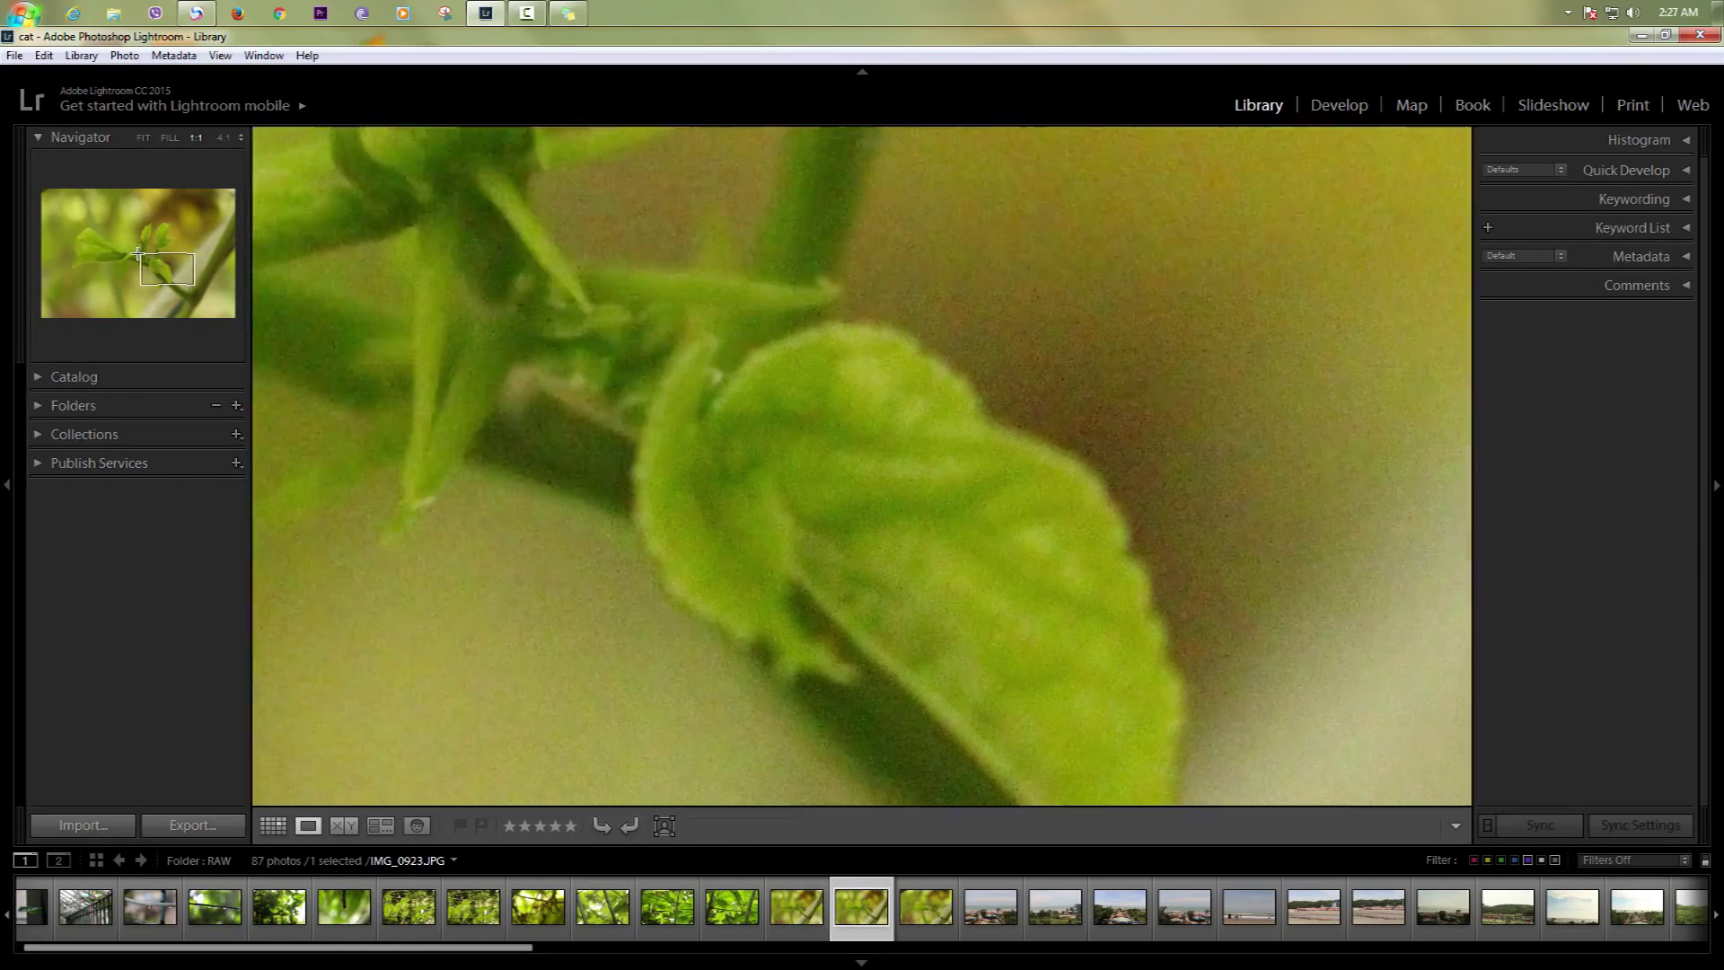
left_click_drag(205, 260, 123, 247)
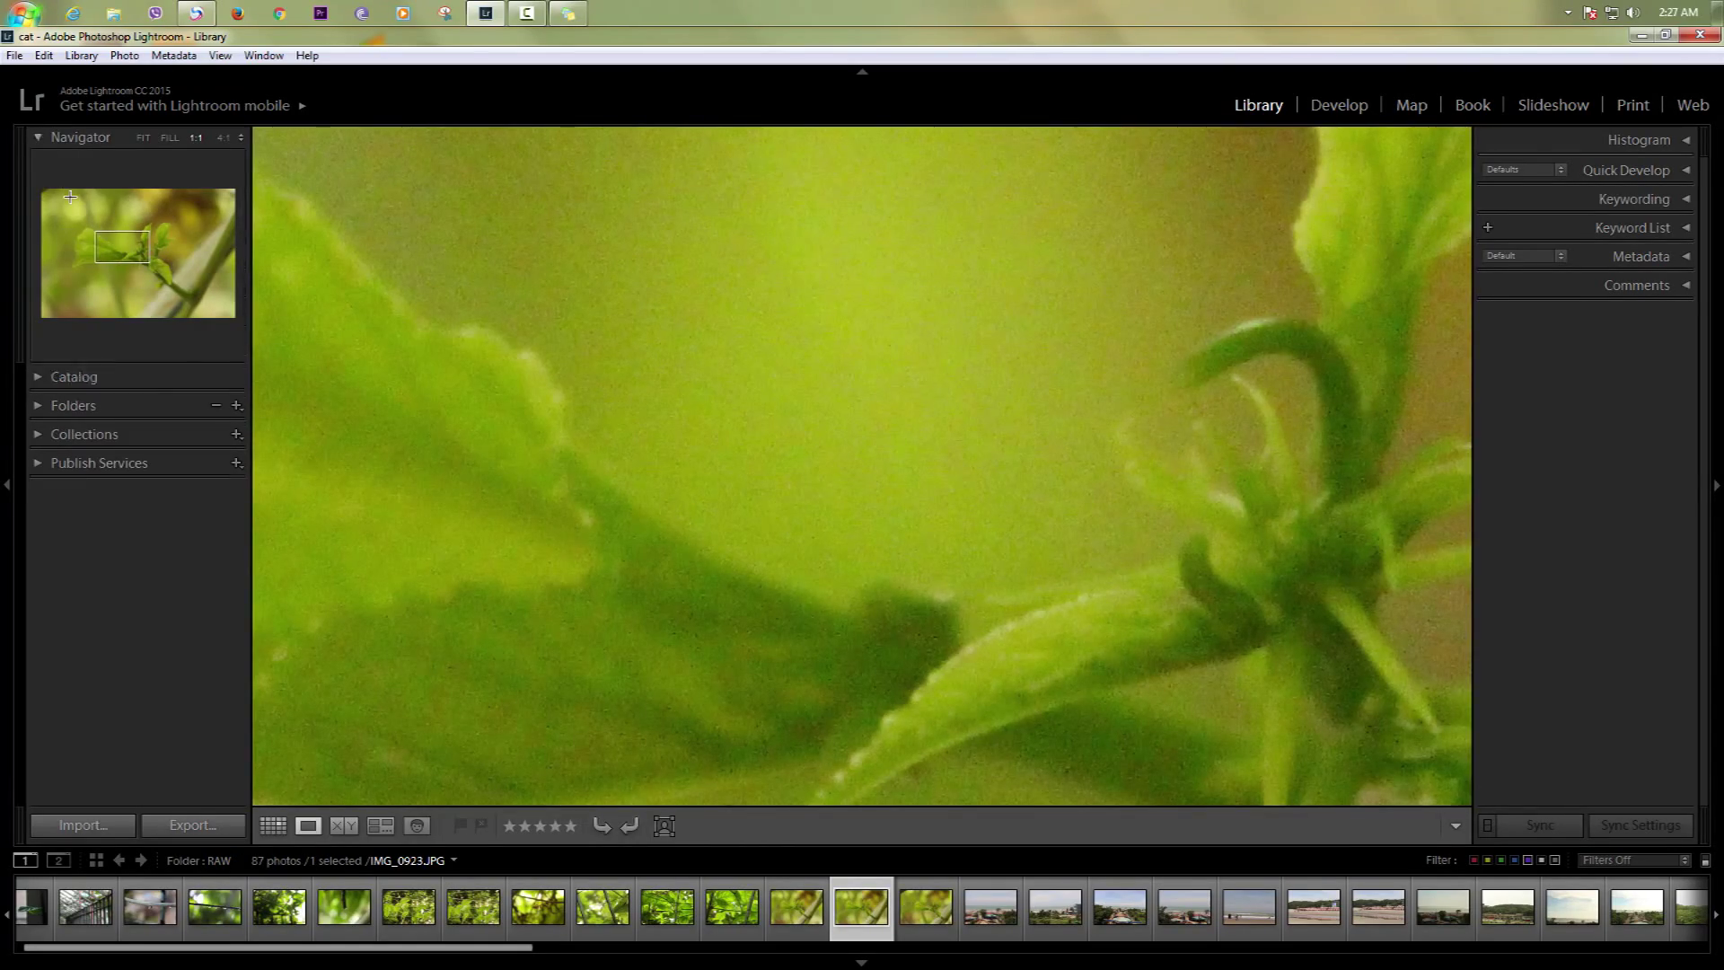
Step: Hide the Navigator preview, return to the grid, and expand the Catalog panel
left_click(273, 826)
left_click(50, 136)
key("g")
left_click(62, 171)
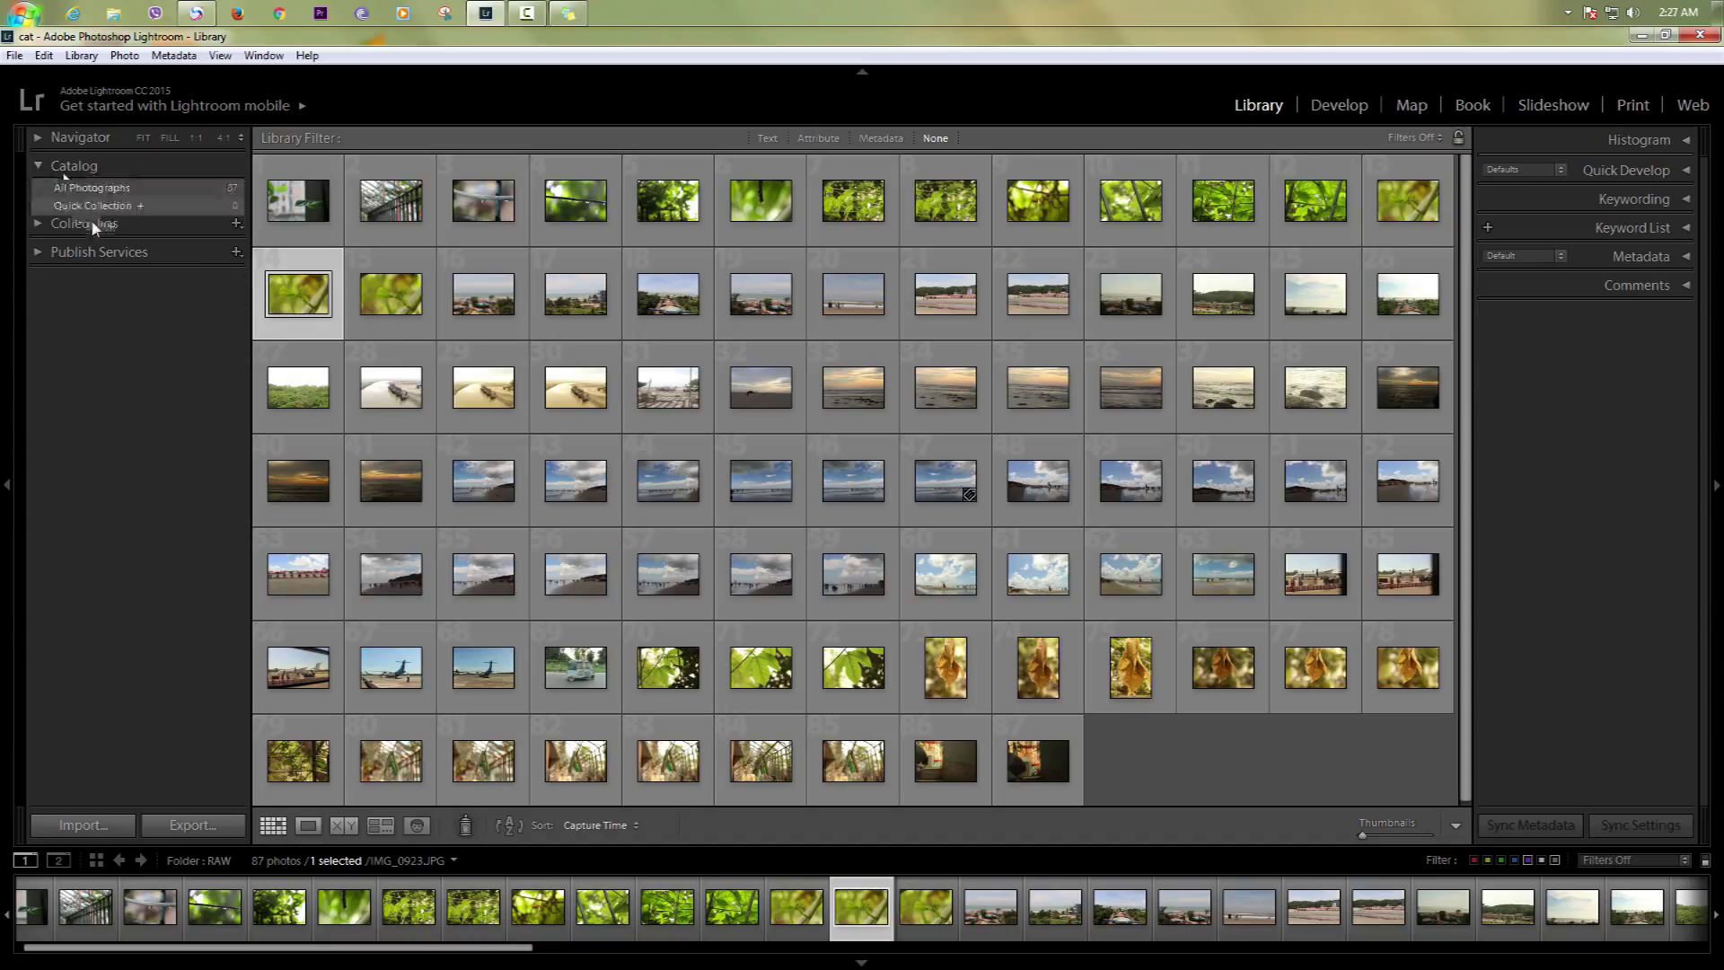
Step: Show the Catalog collections, then expand Folders to reveal the RAW folder with 87 photos
left_click(62, 170)
left_click(63, 170)
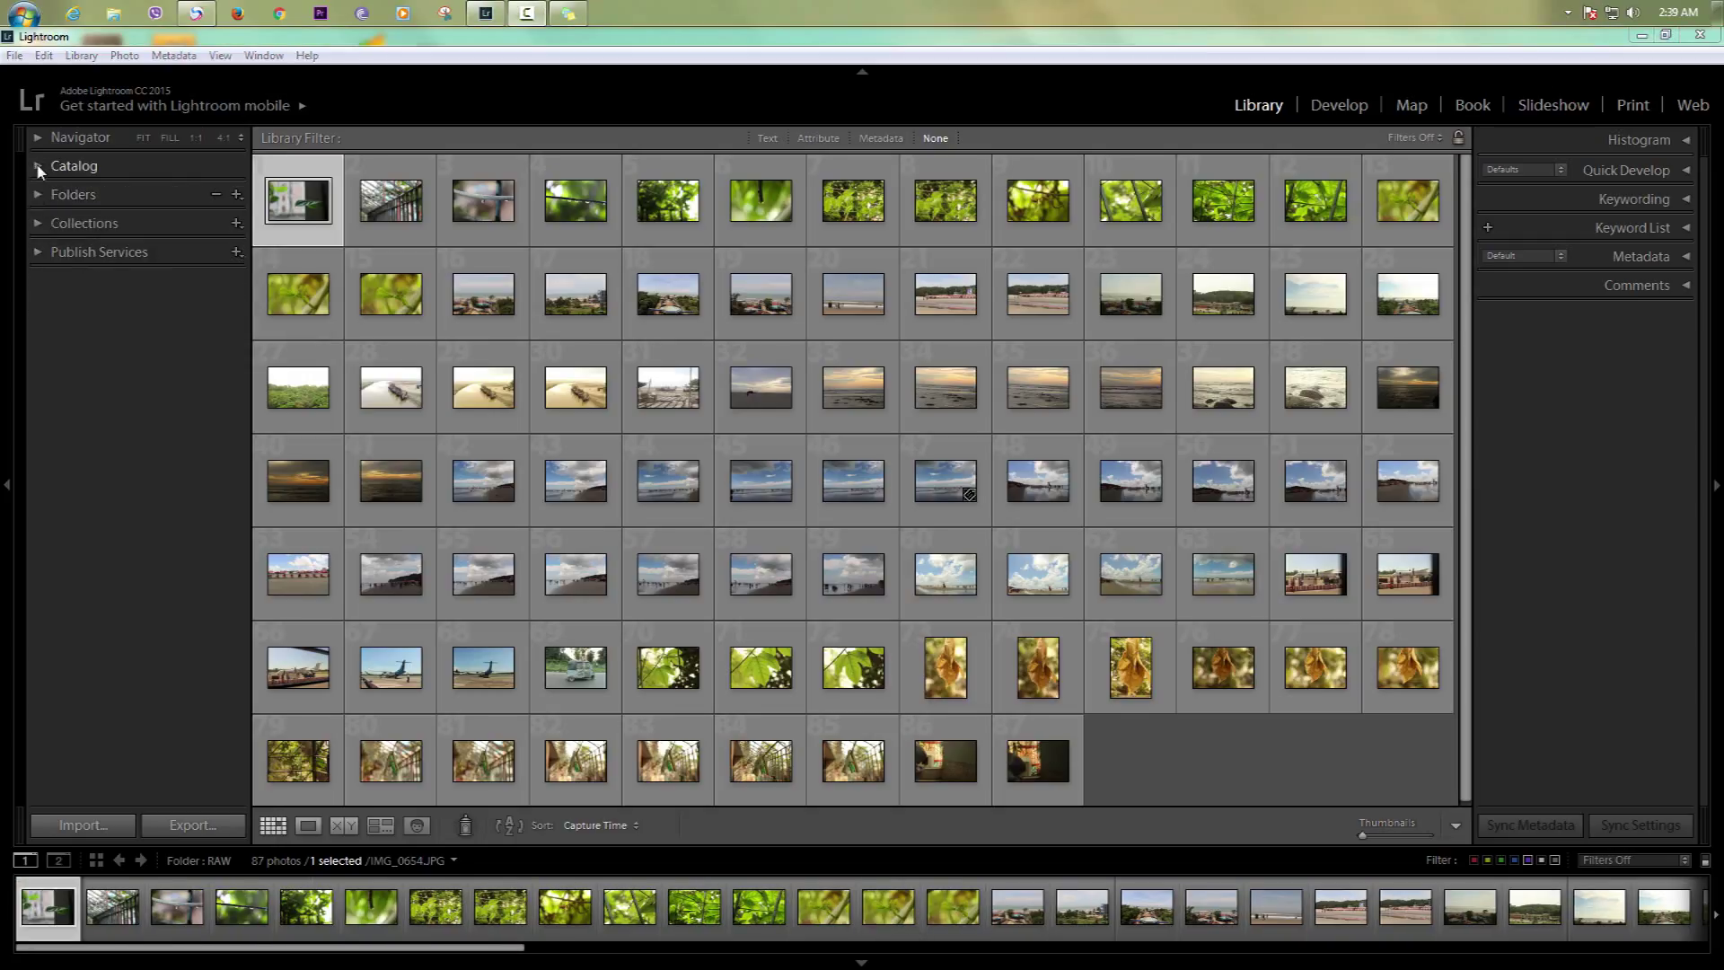
left_click(38, 195)
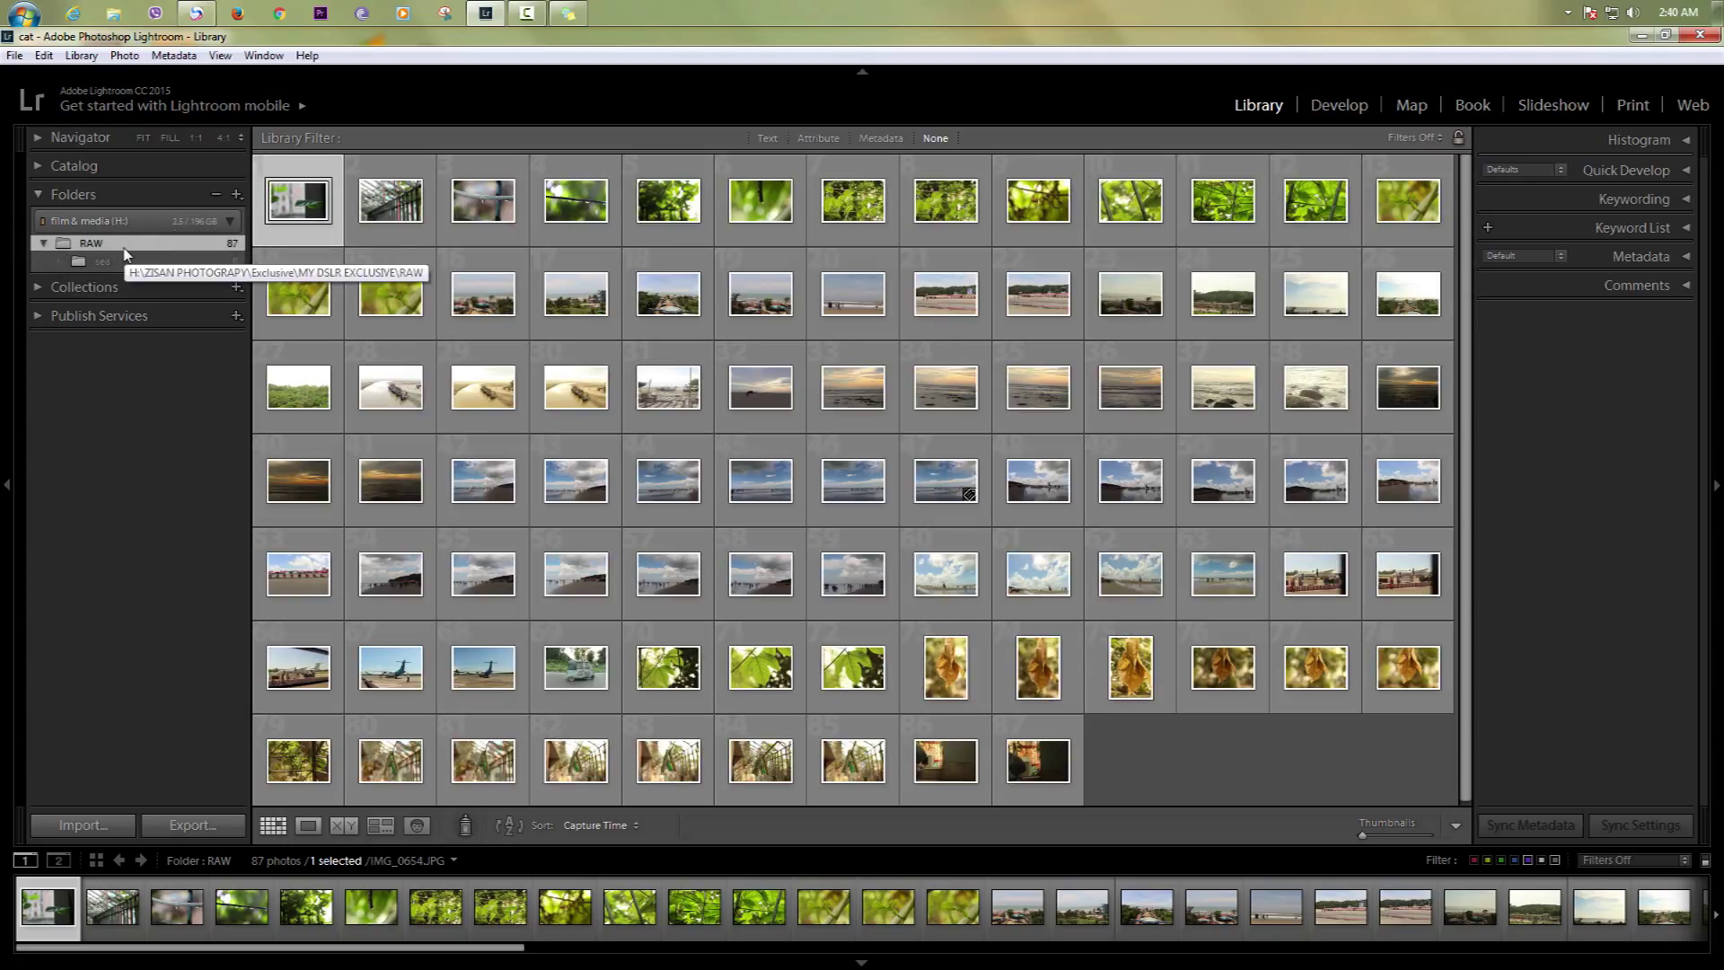
Step: Browse Collections, Smart Collections and Publish Services, then expand the Histogram for IMG_1151
left_click(237, 194)
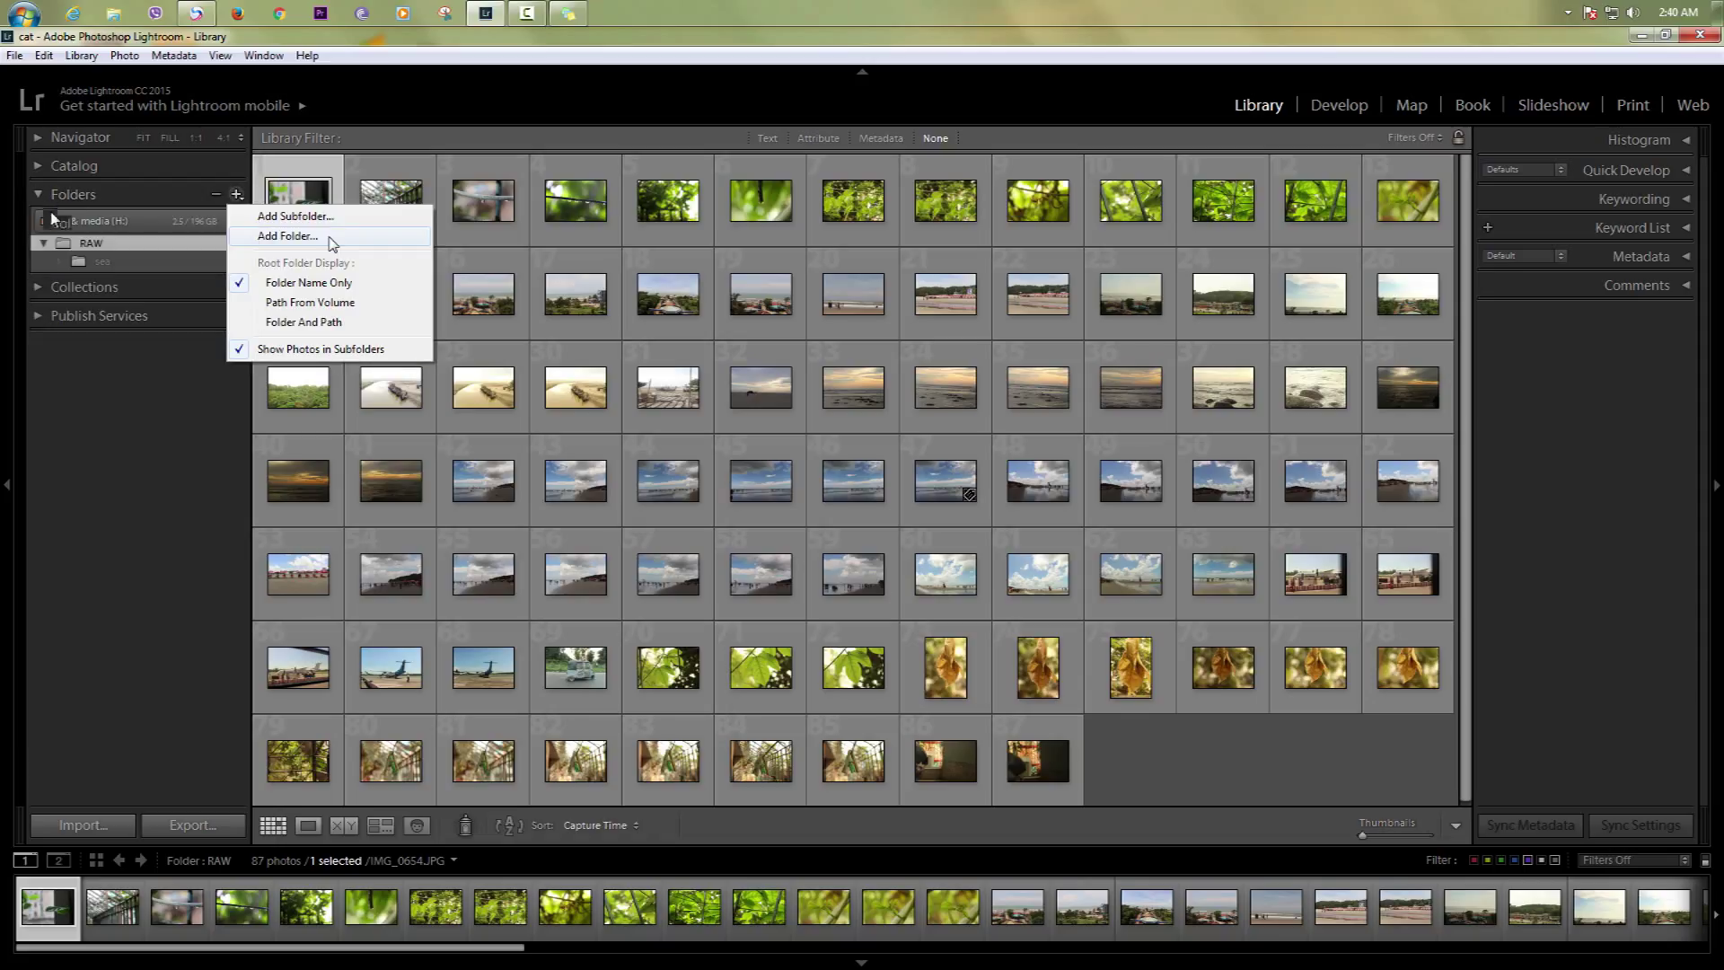
left_click(107, 287)
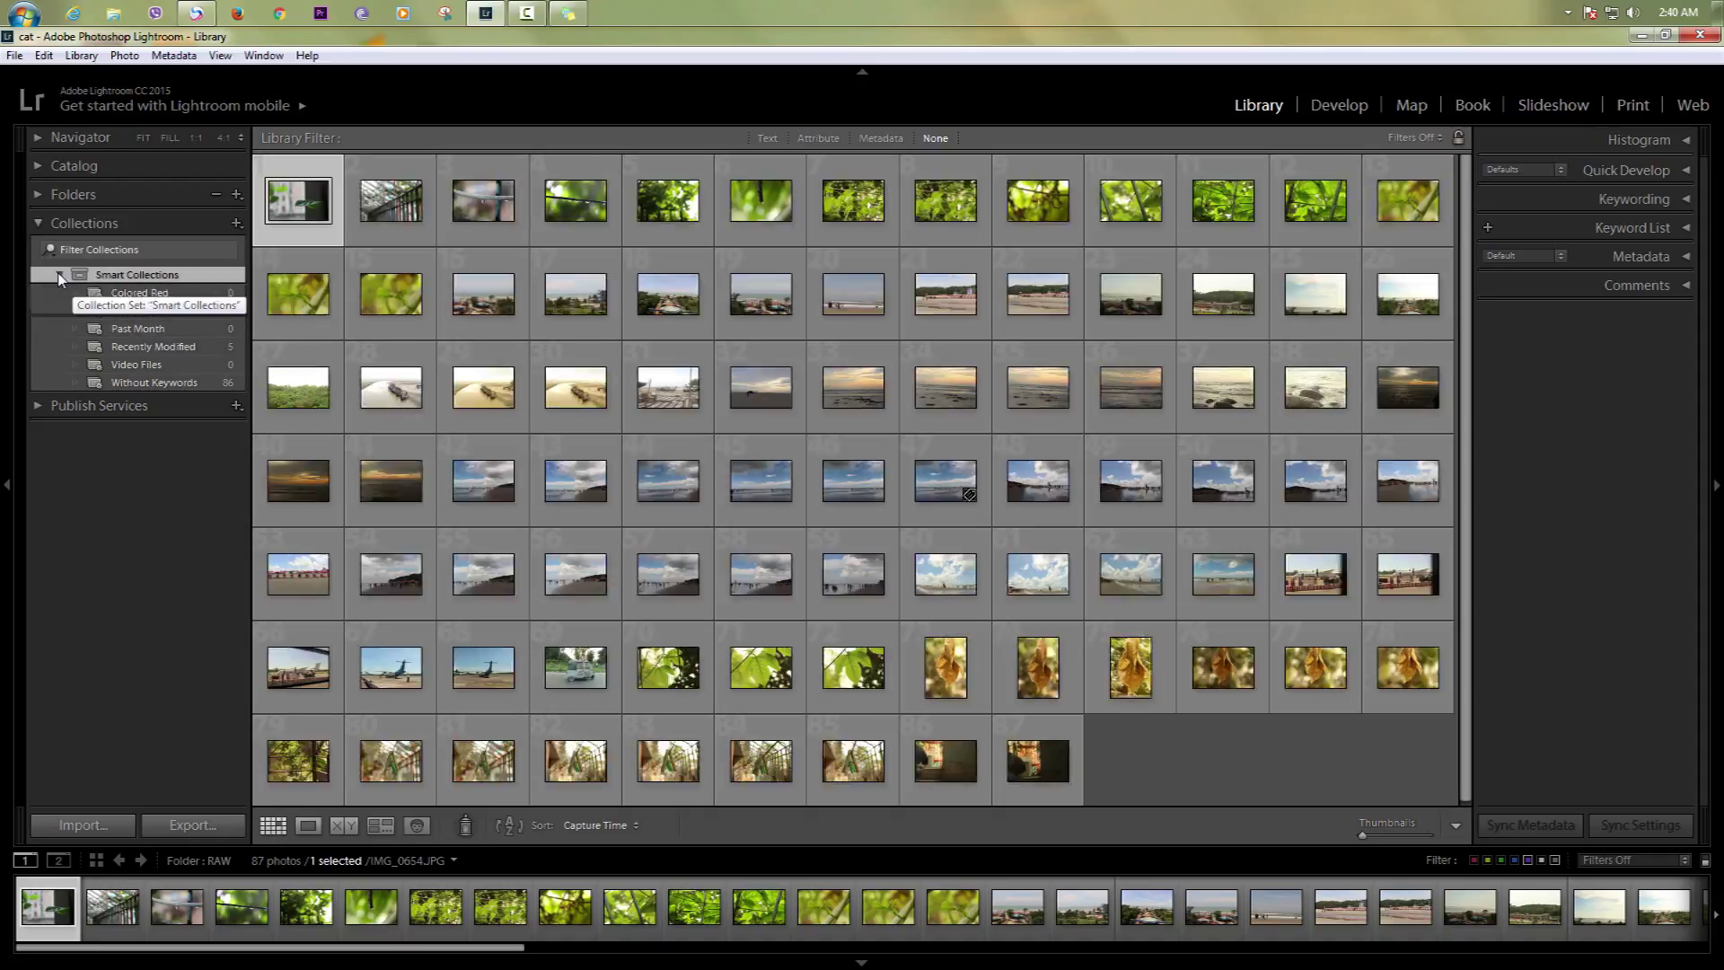
left_click_drag(139, 339, 157, 329)
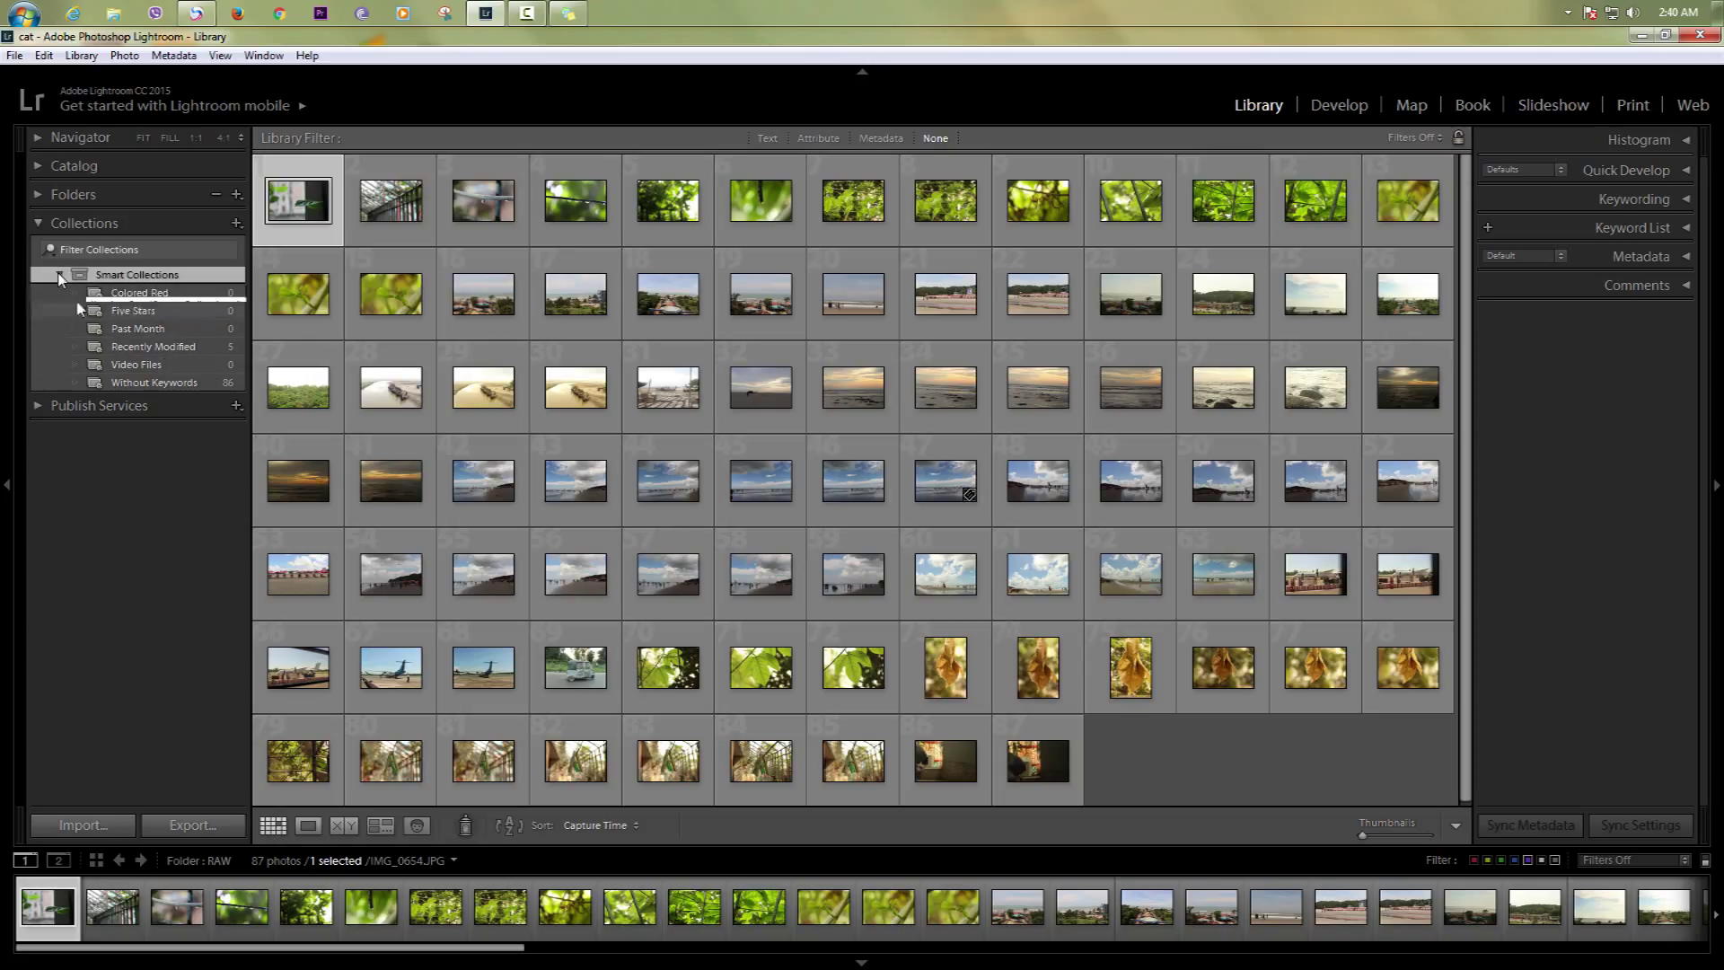
left_click(59, 276)
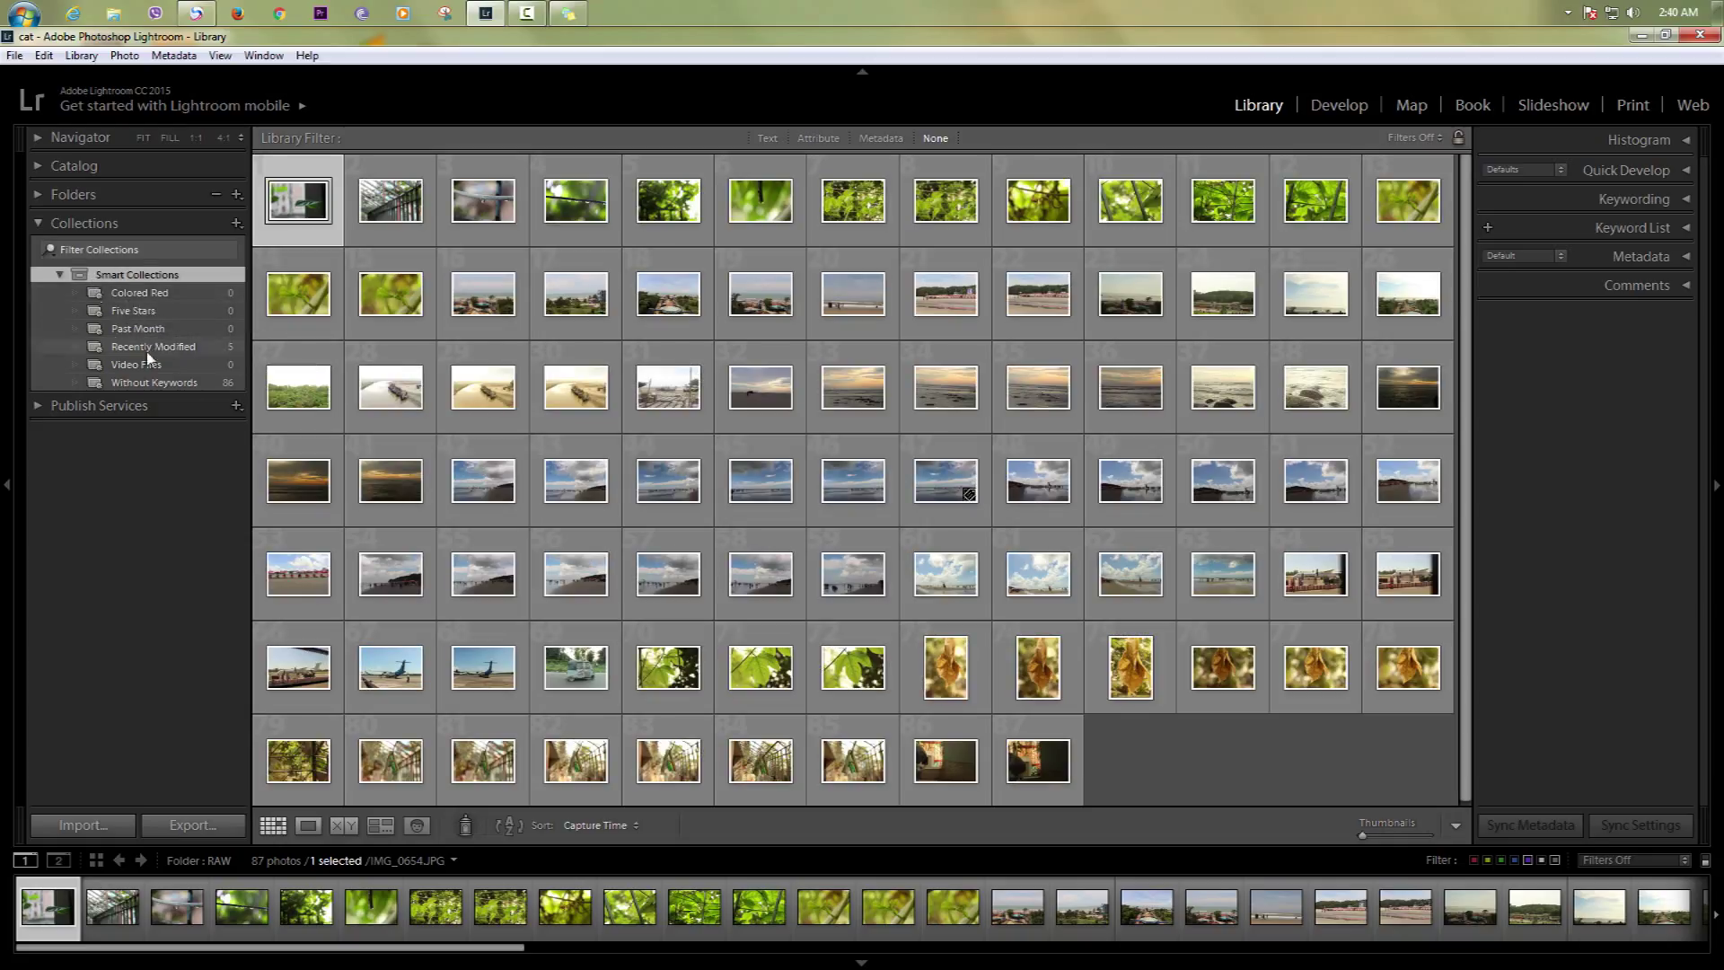
left_click(59, 276)
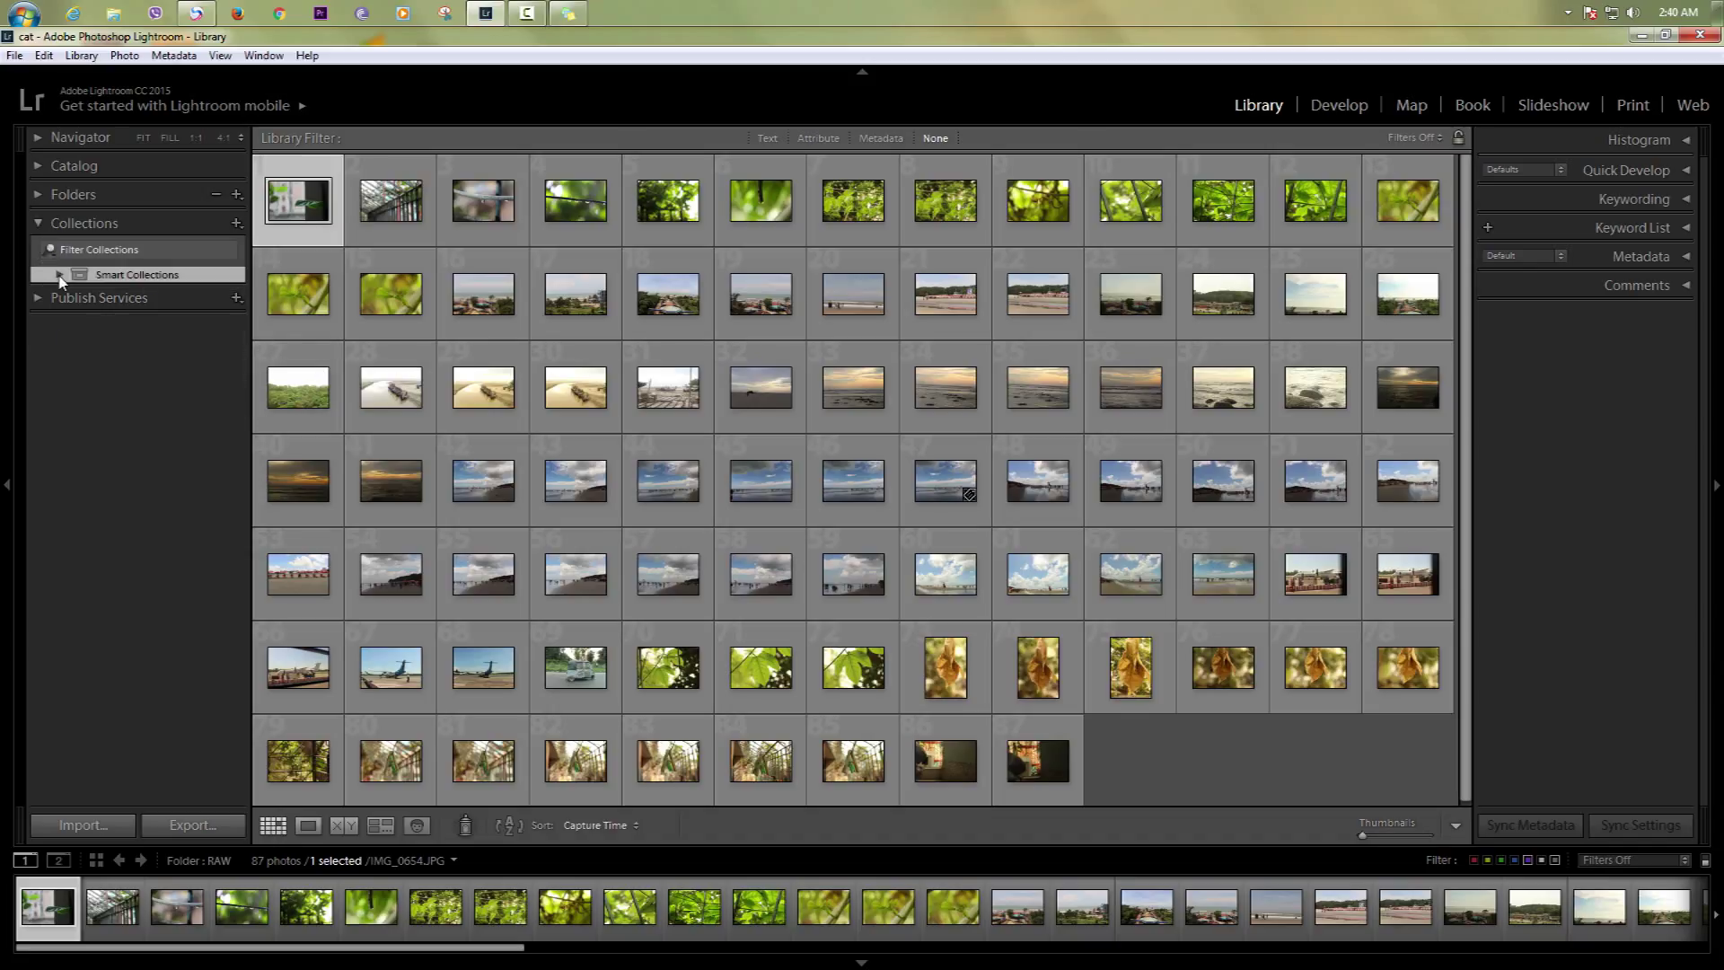
left_click(99, 298)
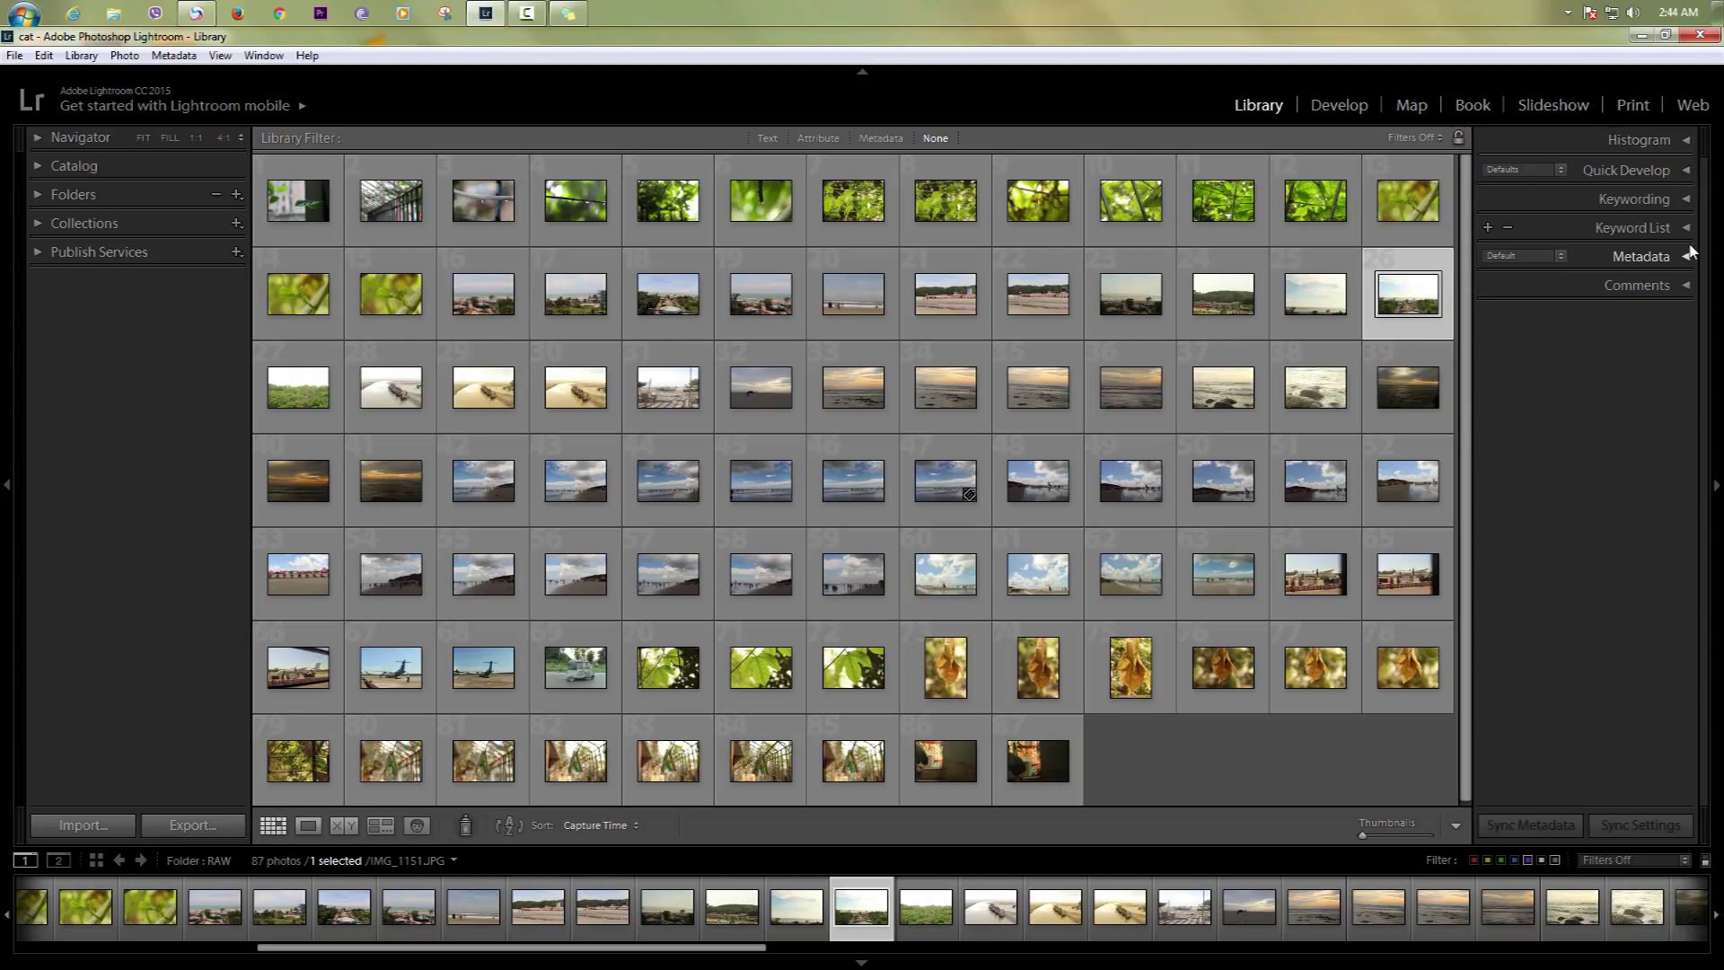
left_click(1662, 142)
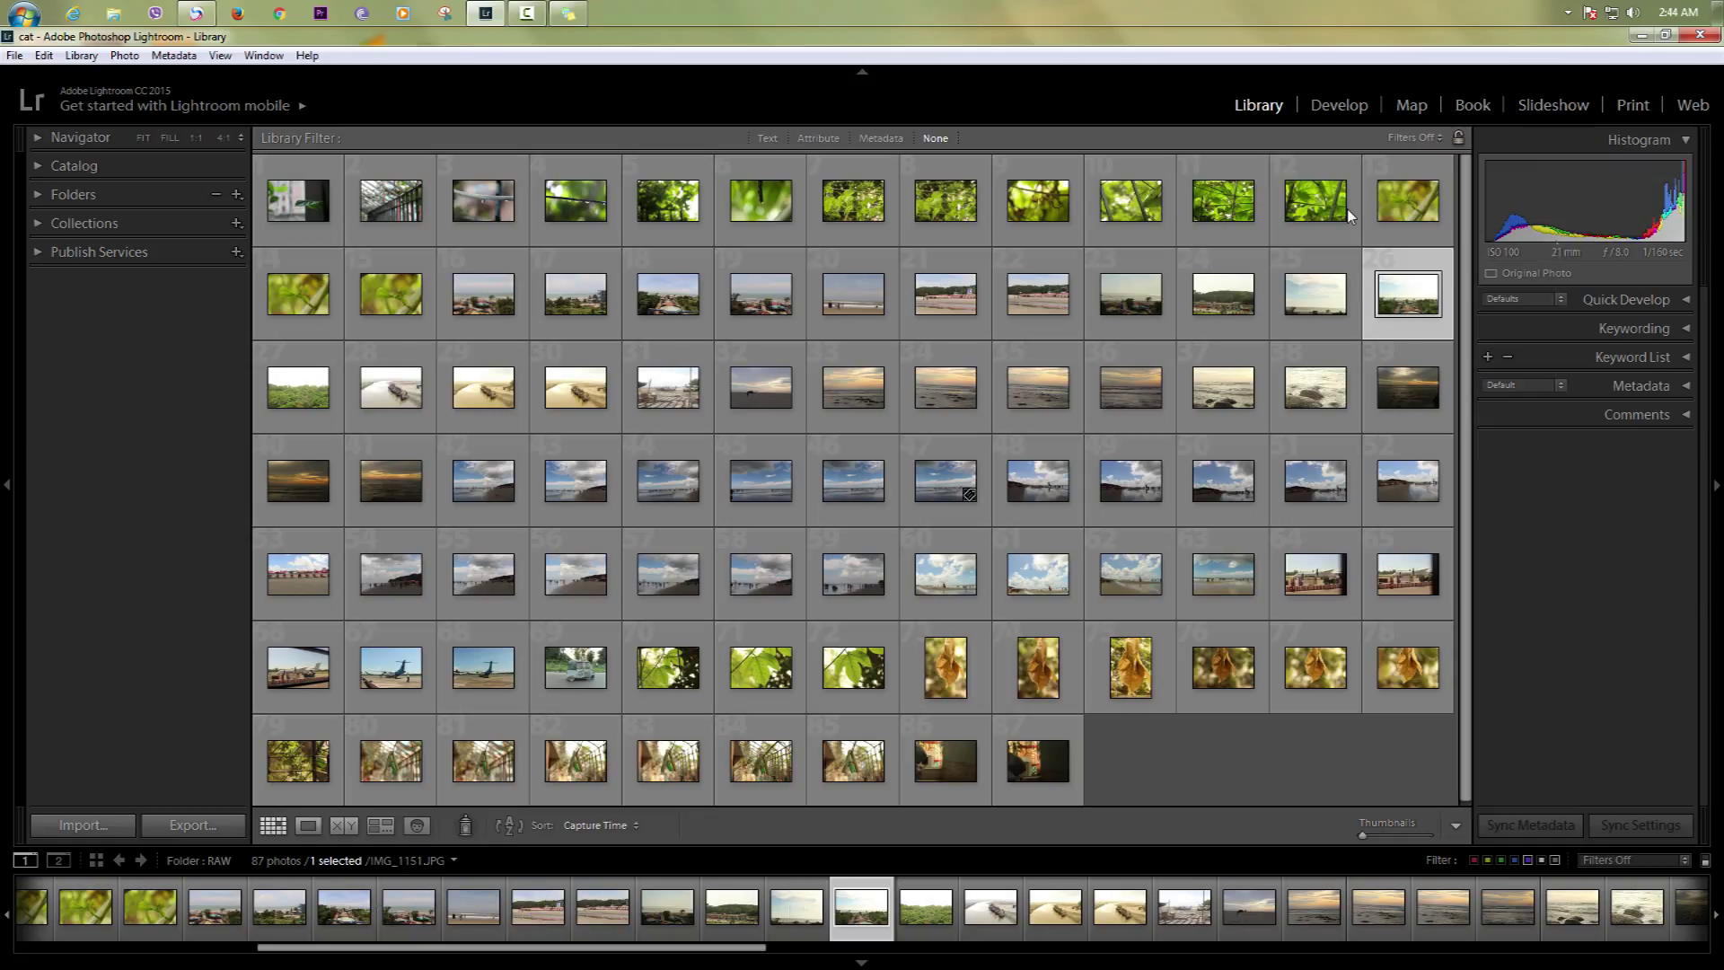
Step: Select a leaf photo, toggle Quick Develop, and bring up the Keywording panel
left_click(853, 200)
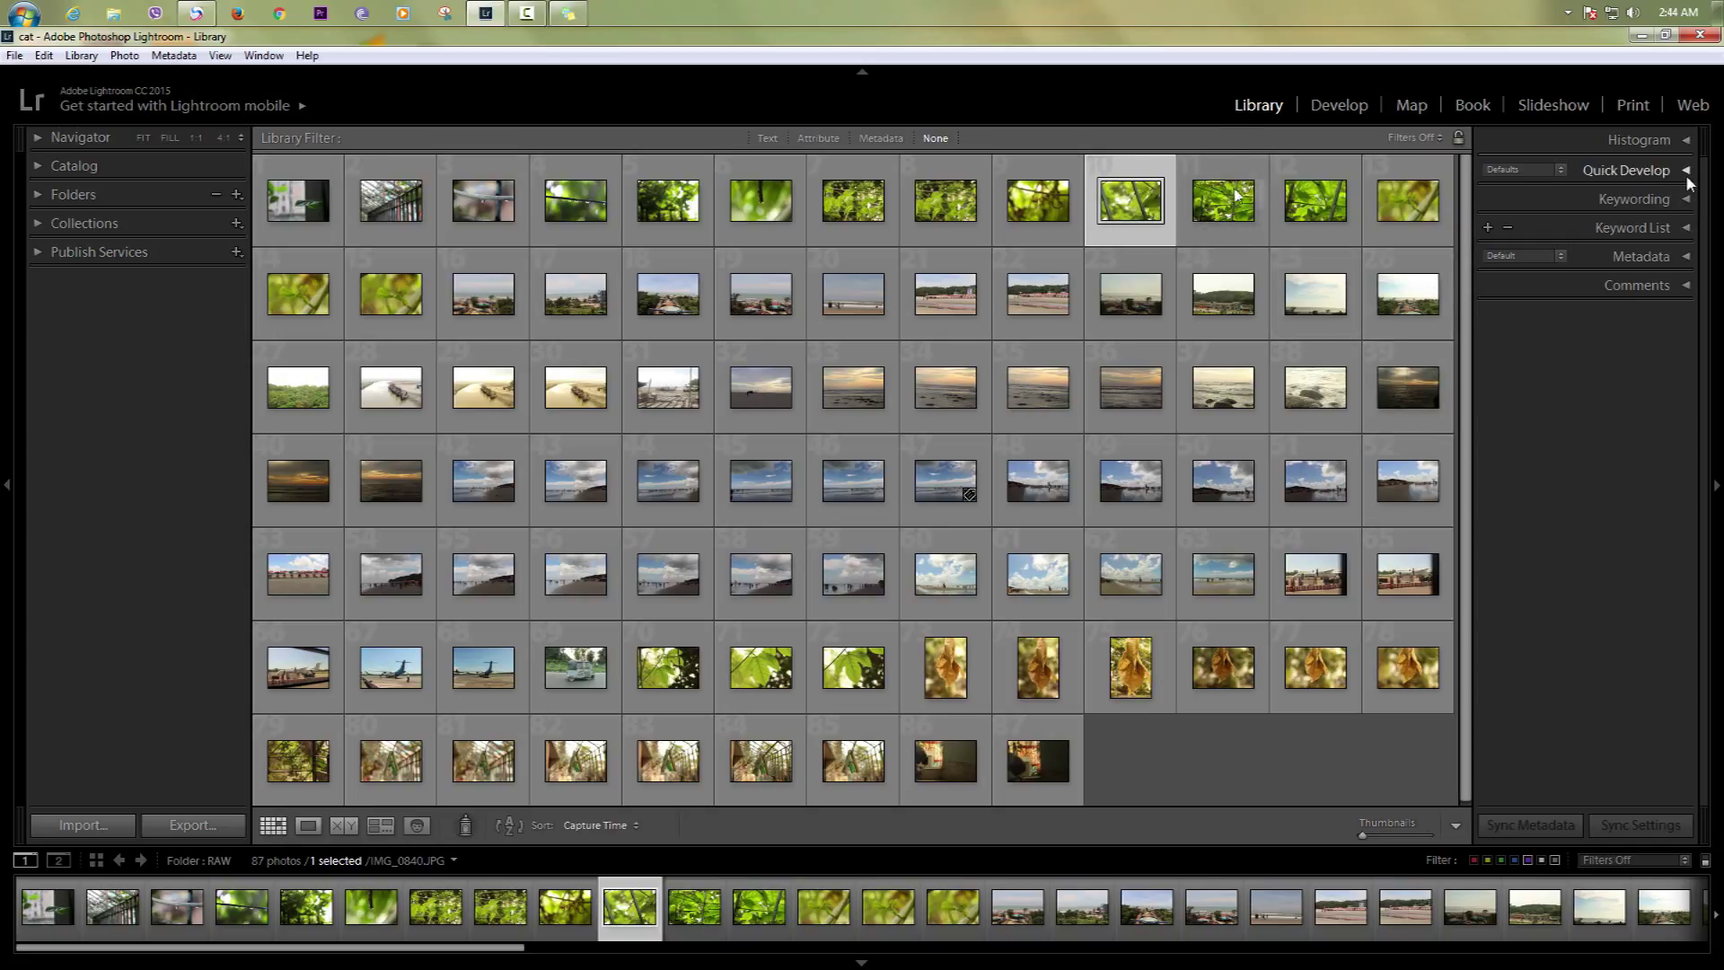
left_click(1686, 175)
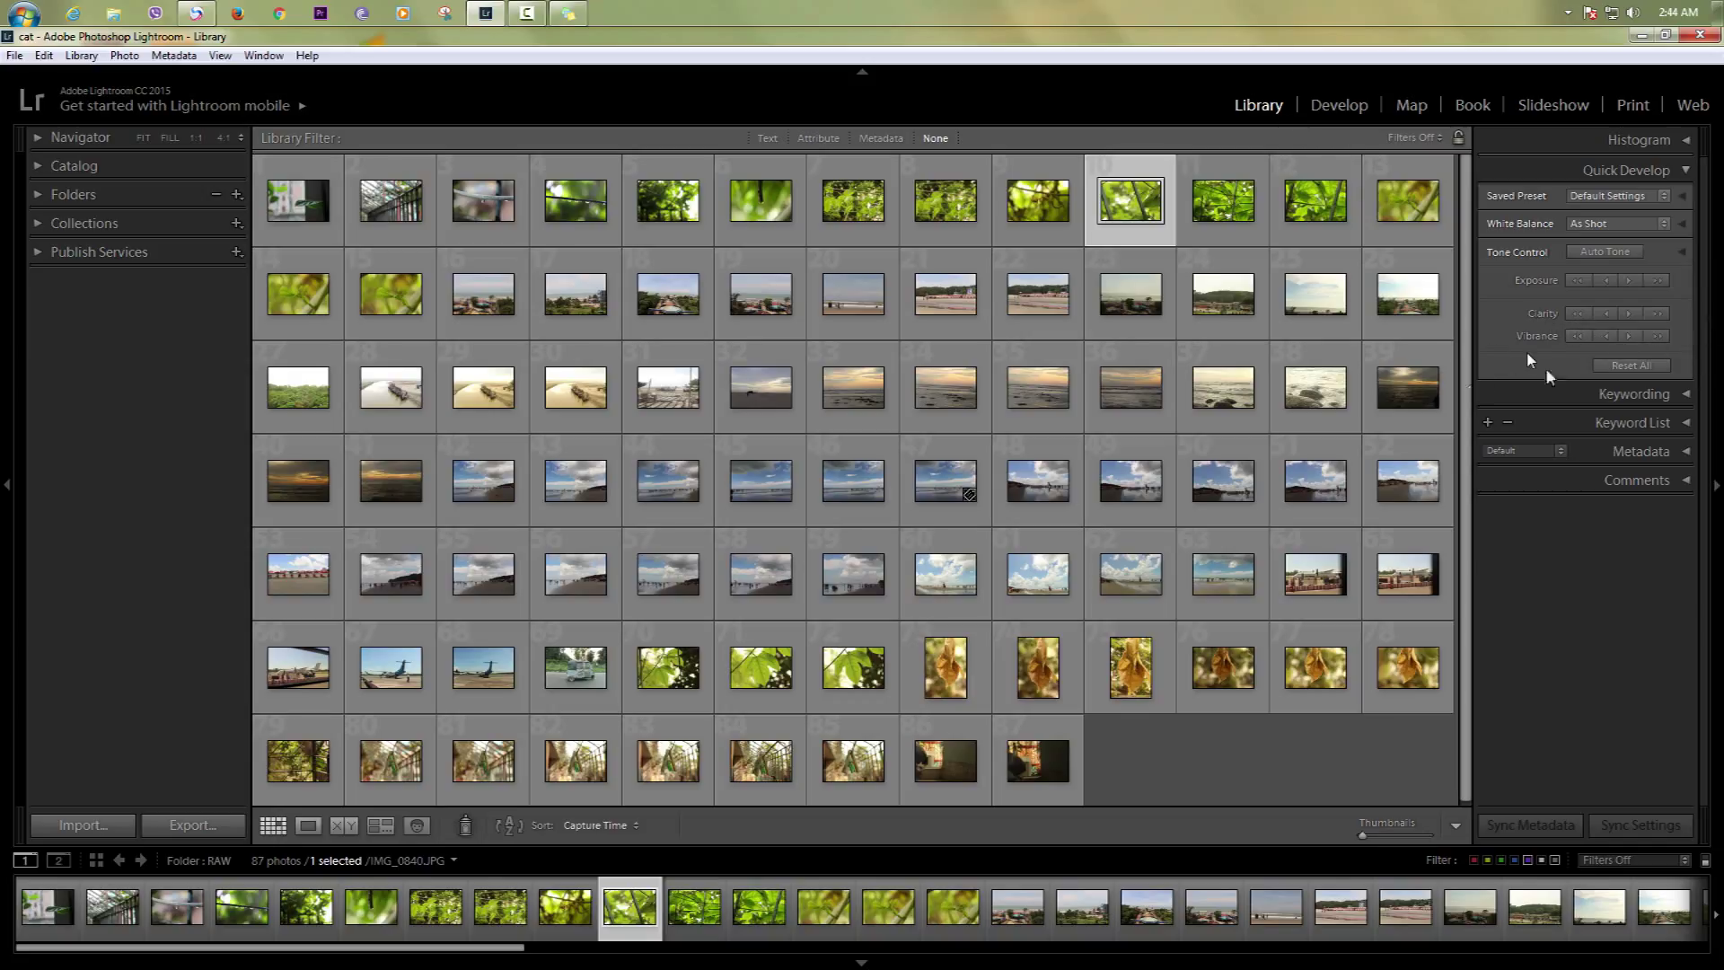
left_click(1686, 171)
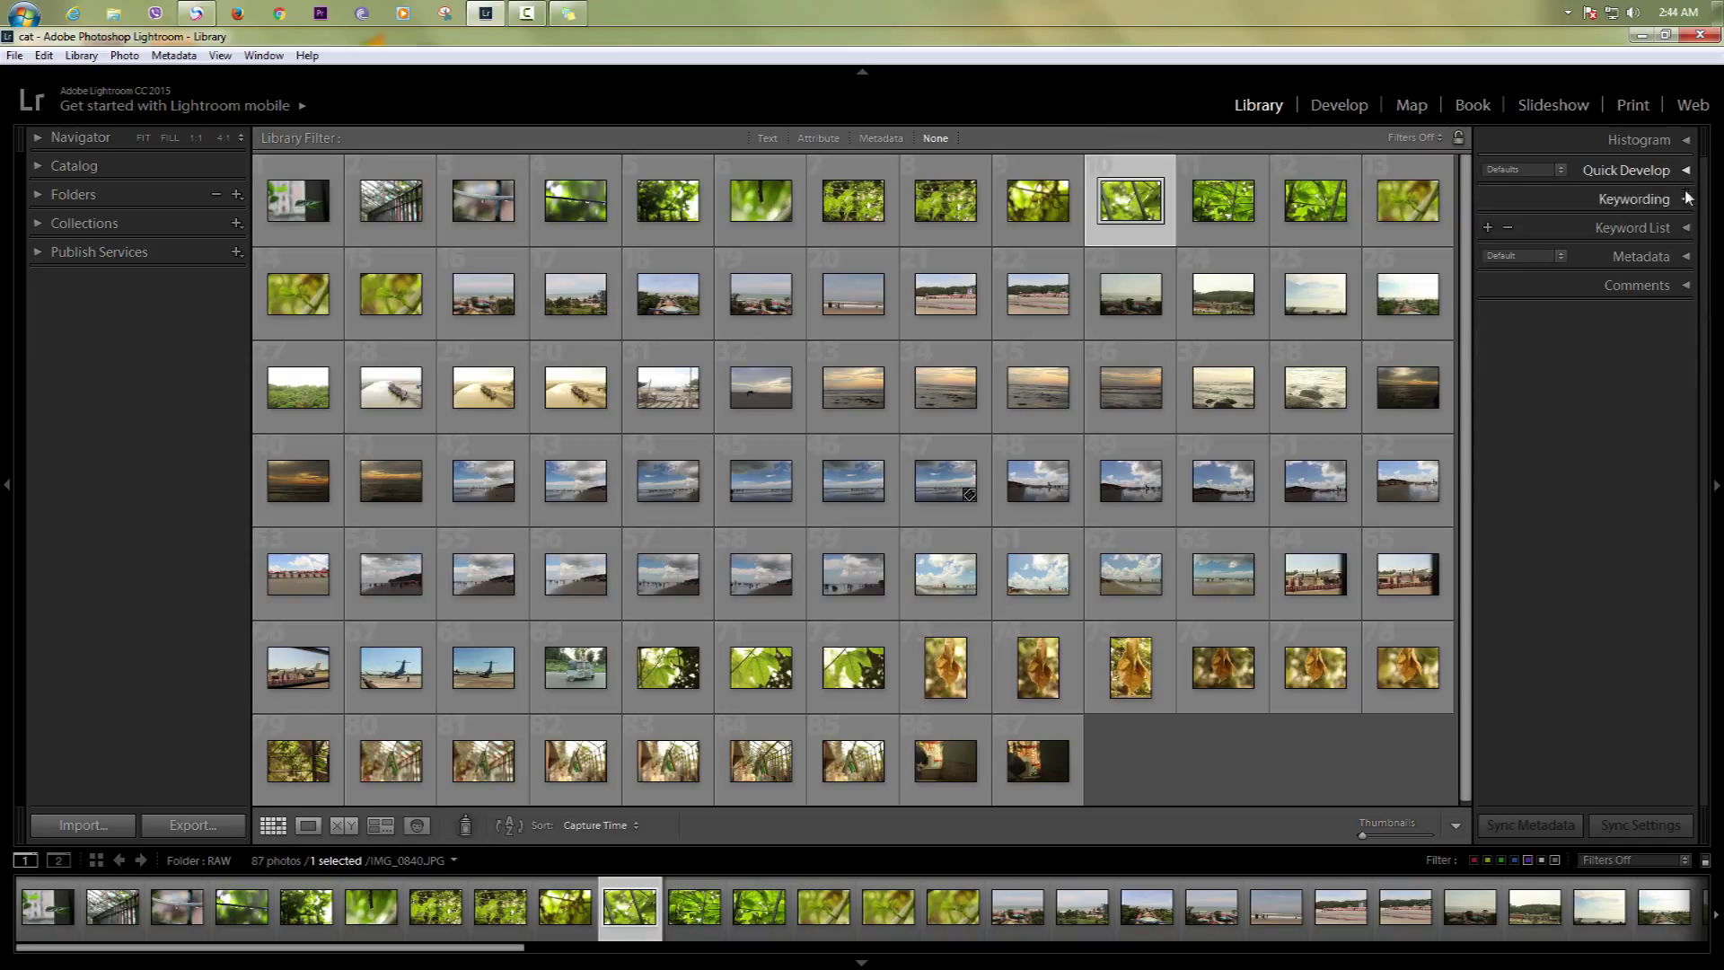
left_click(1686, 197)
key("ctrl+2")
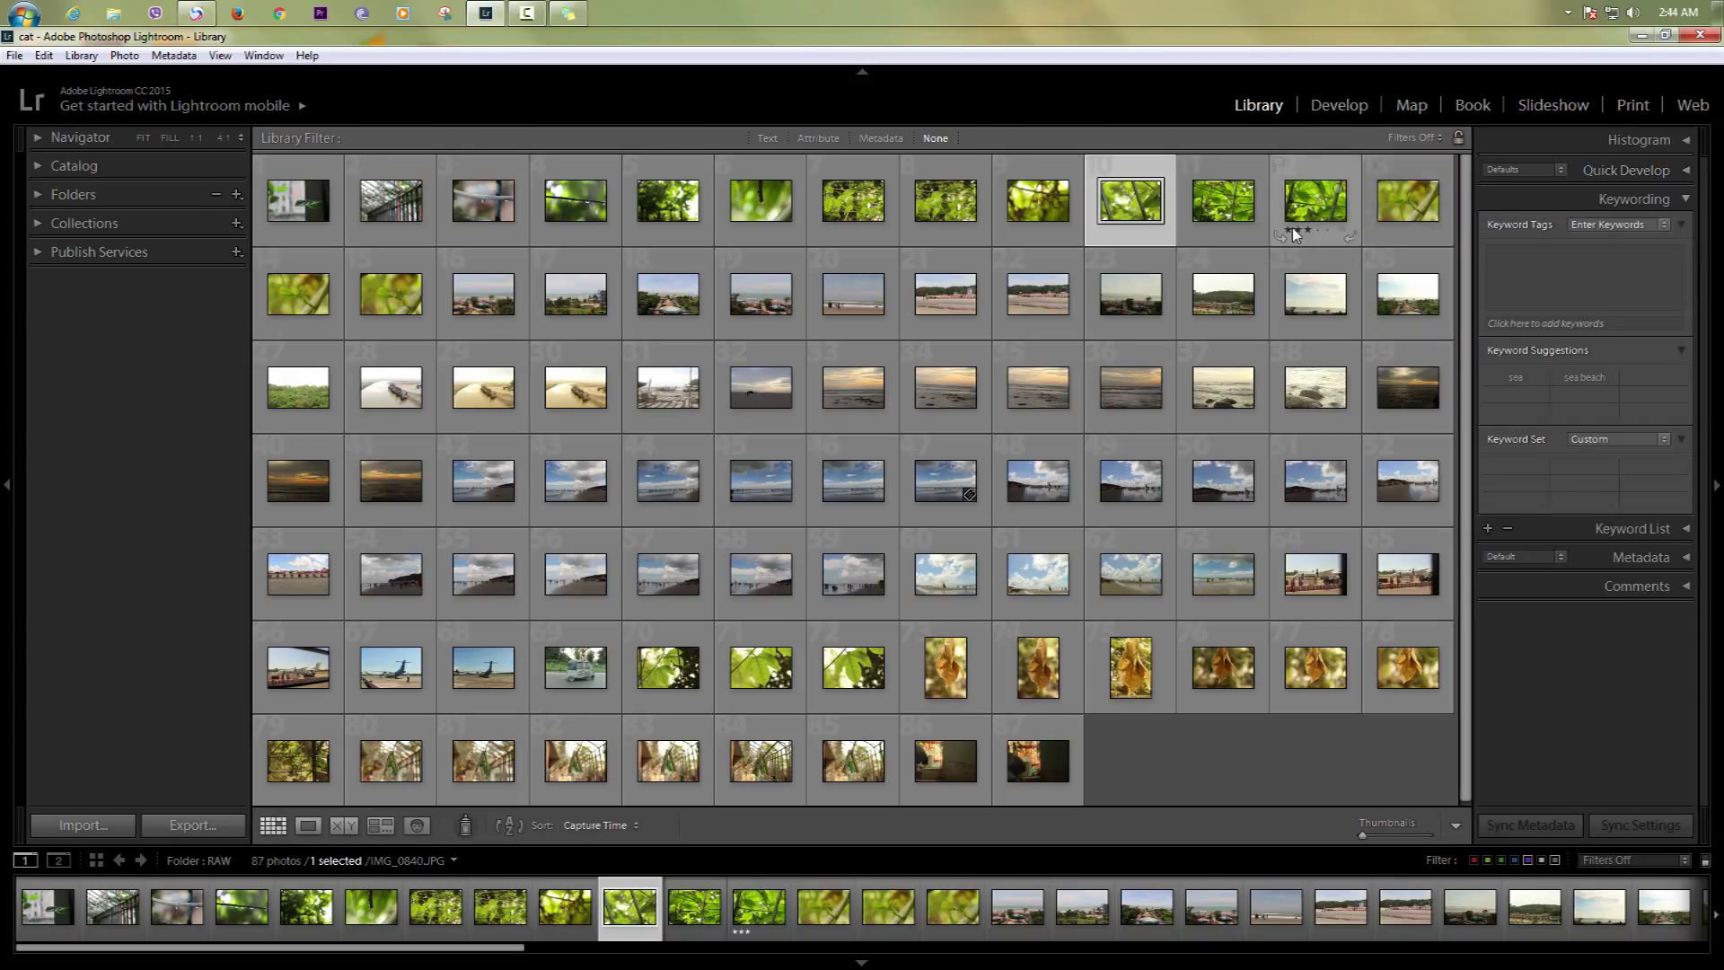
Step: Select the cloudy sea photo IMG_1763 and start entering its keyword tags
left_click(1407, 201)
left_click(1316, 294)
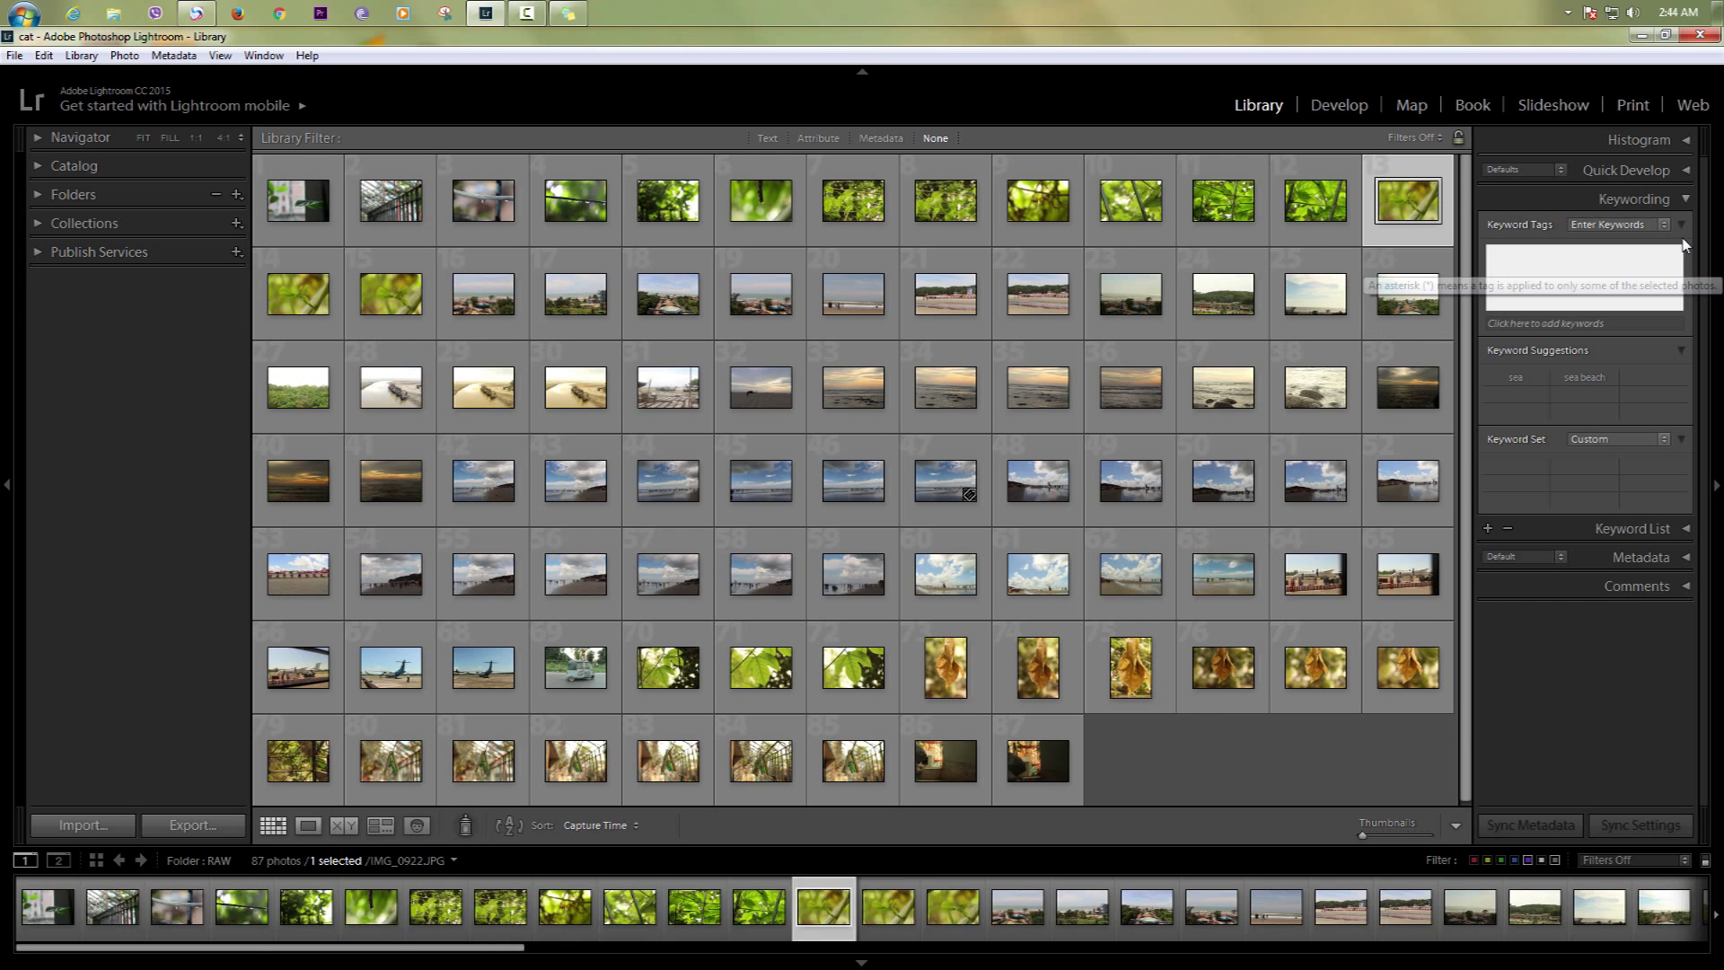
left_click(1407, 296)
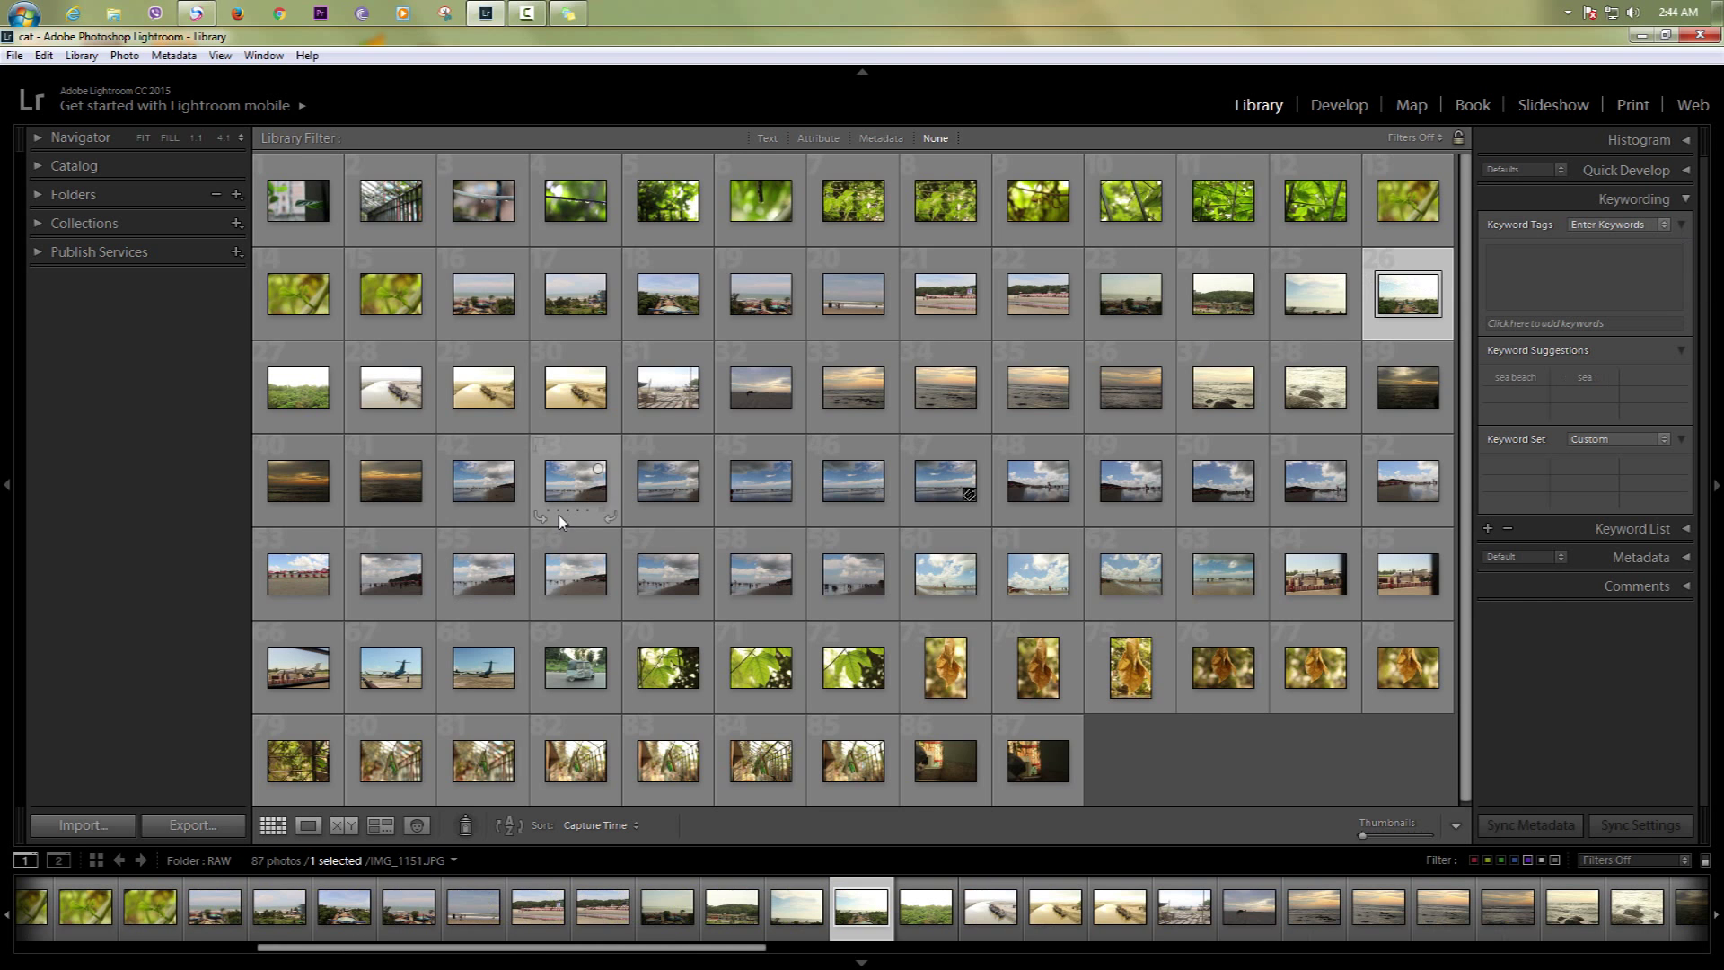
left_click(790, 592)
left_click(1527, 281)
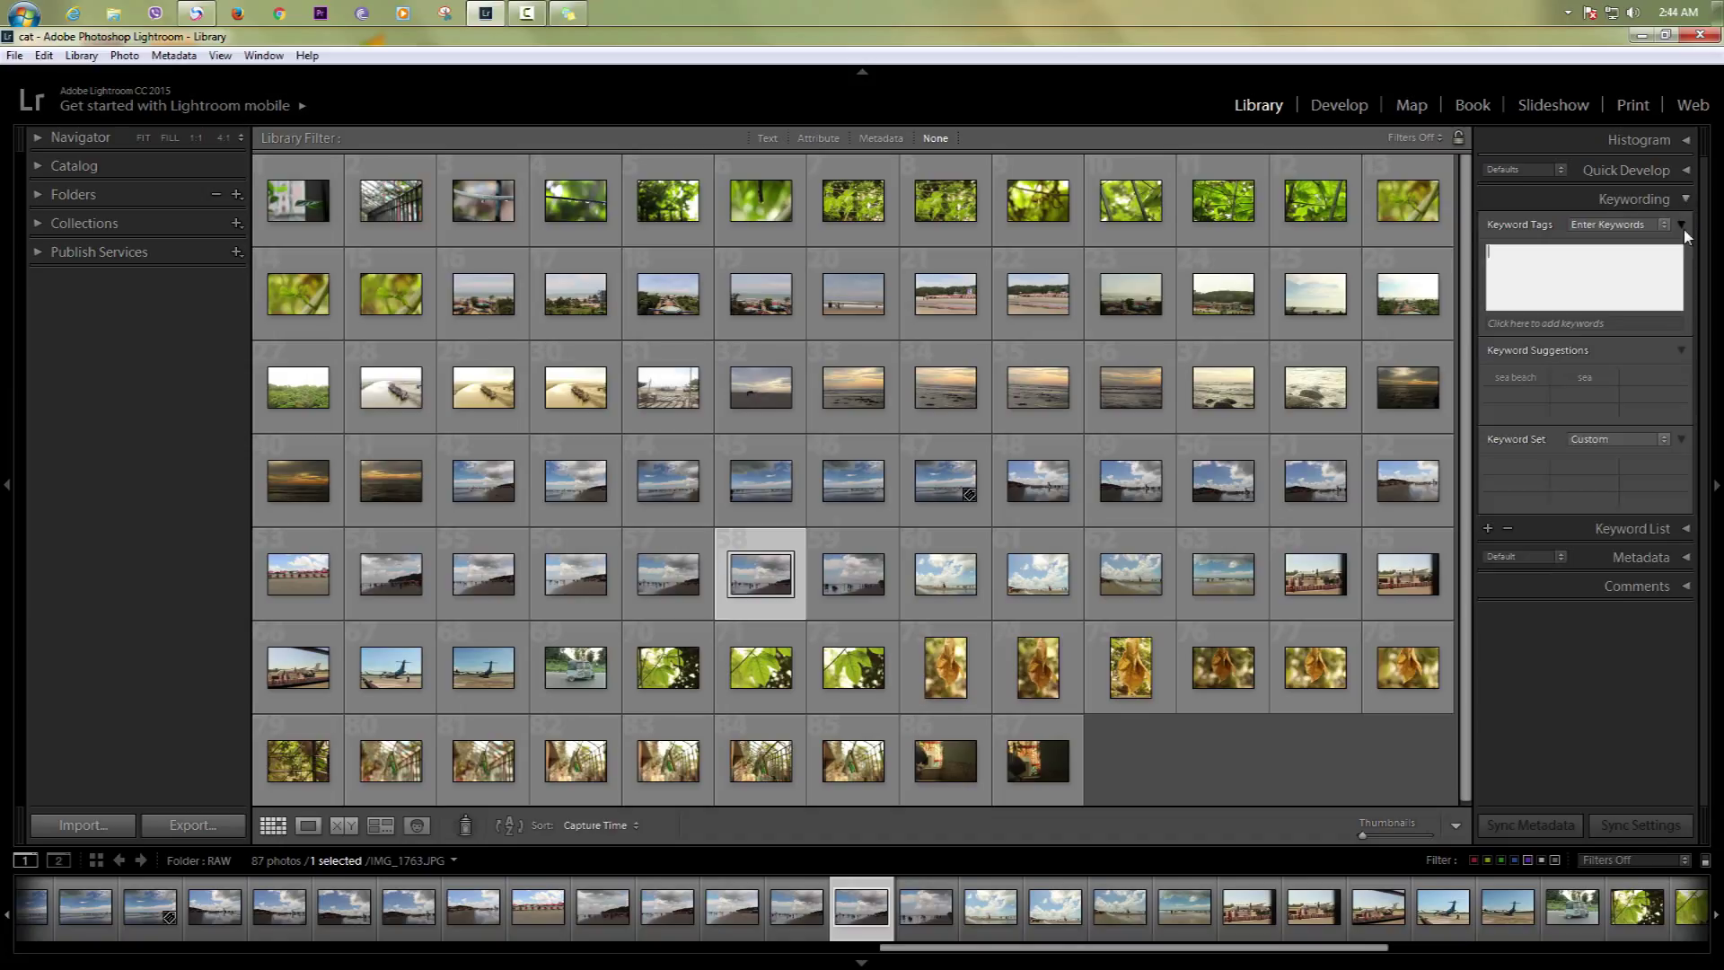
Step: Review the Keyword List and pick 'sea beach', then show Metadata for IMG_1763
left_click(1633, 528)
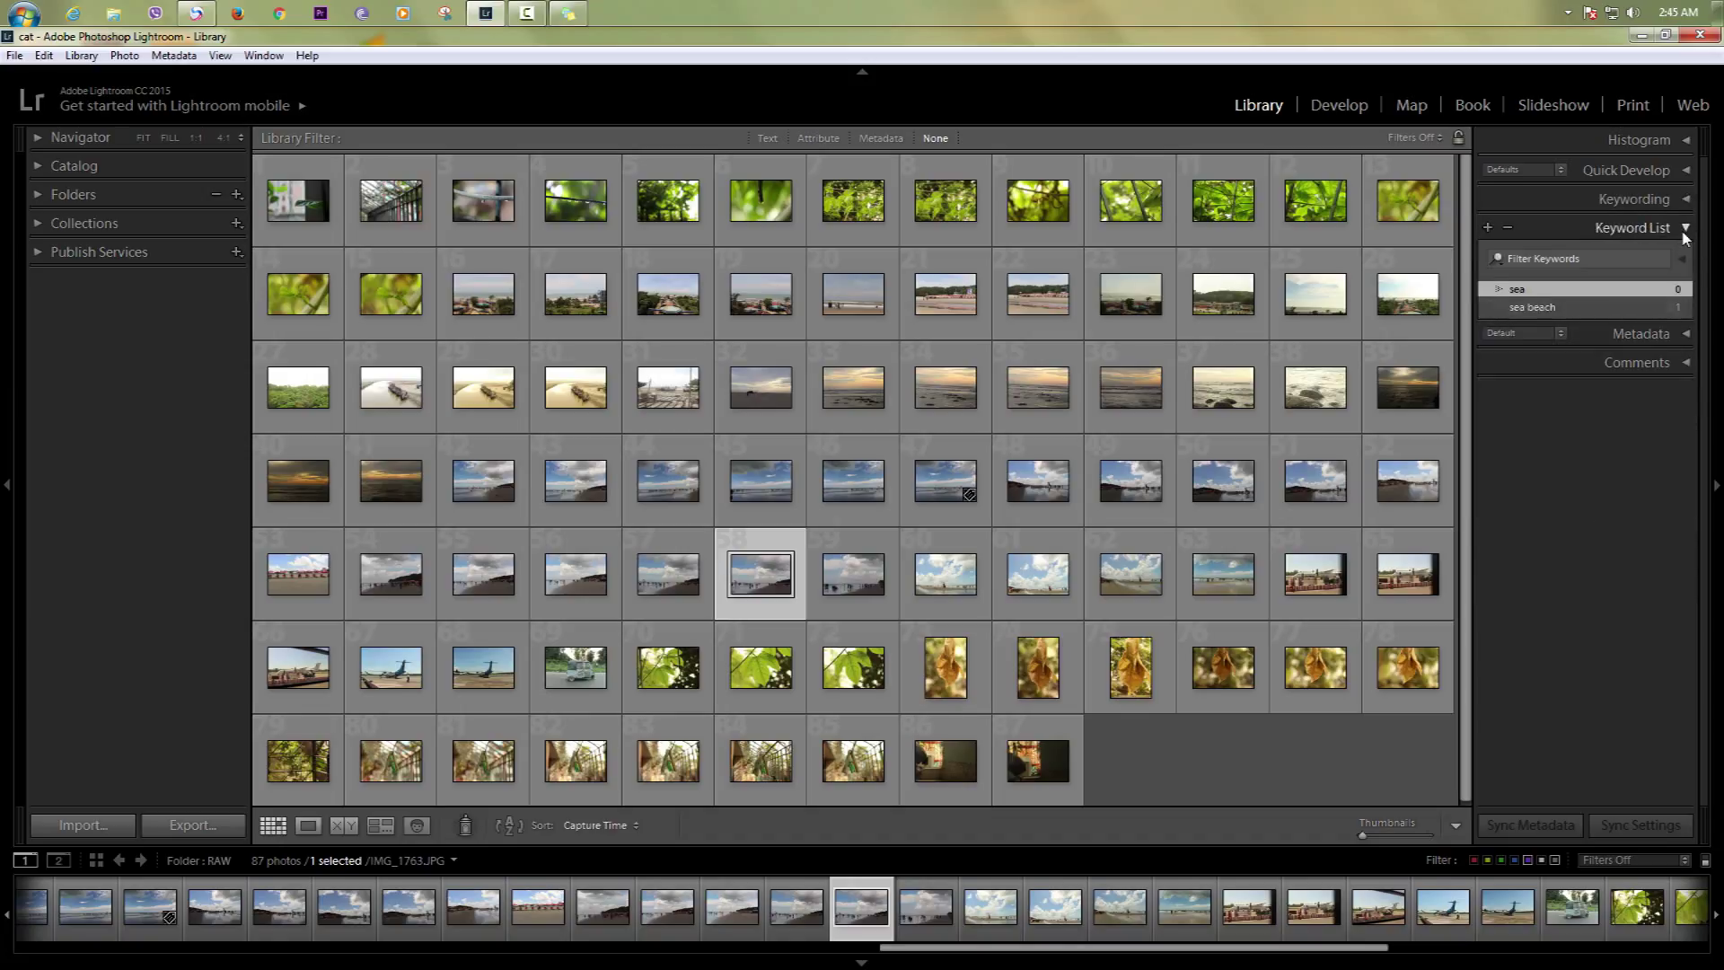
left_click(1554, 308)
left_click(1686, 228)
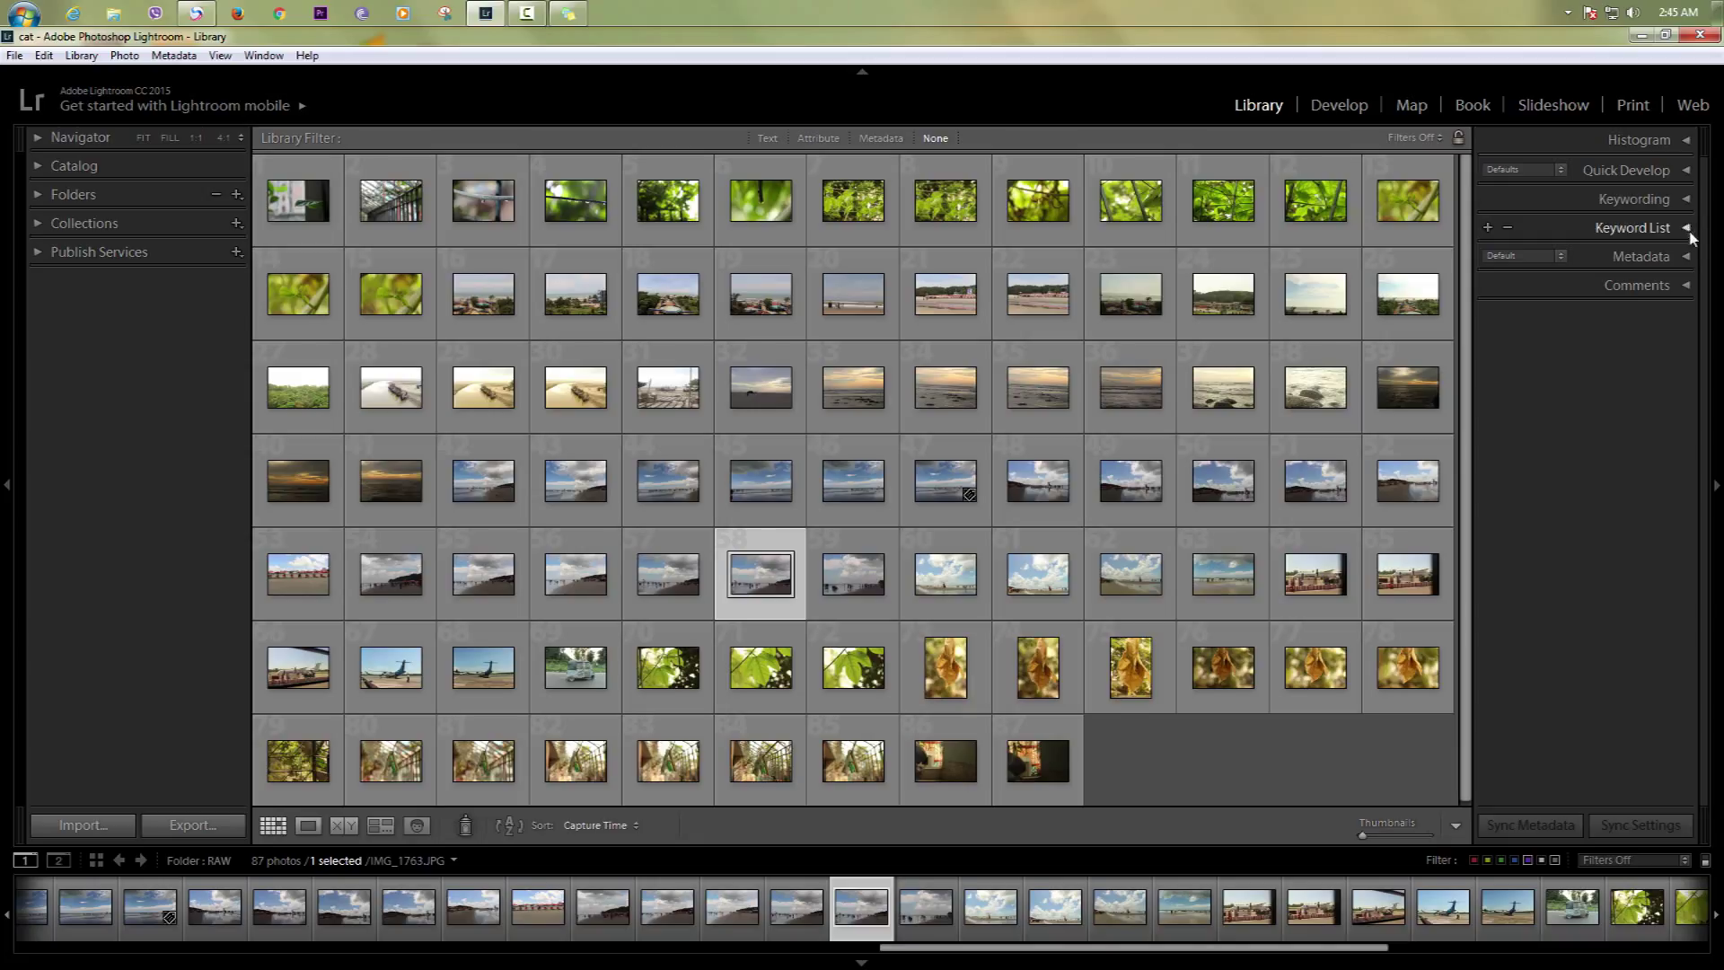
left_click(1686, 257)
left_click(1687, 258)
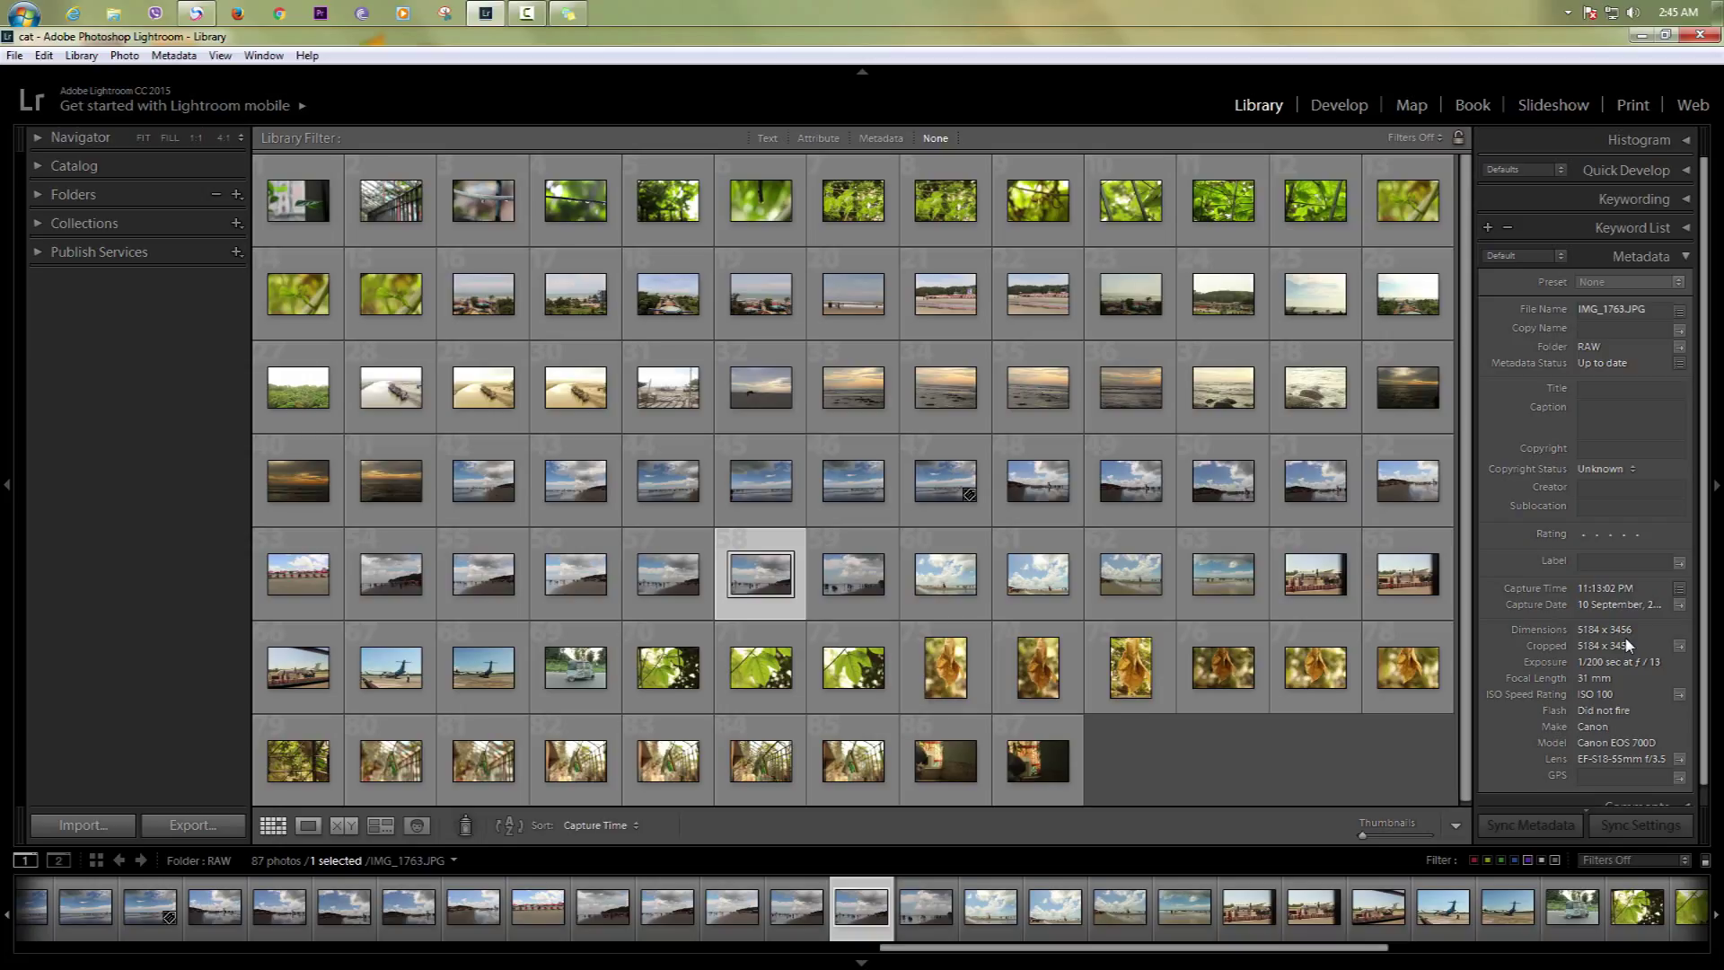